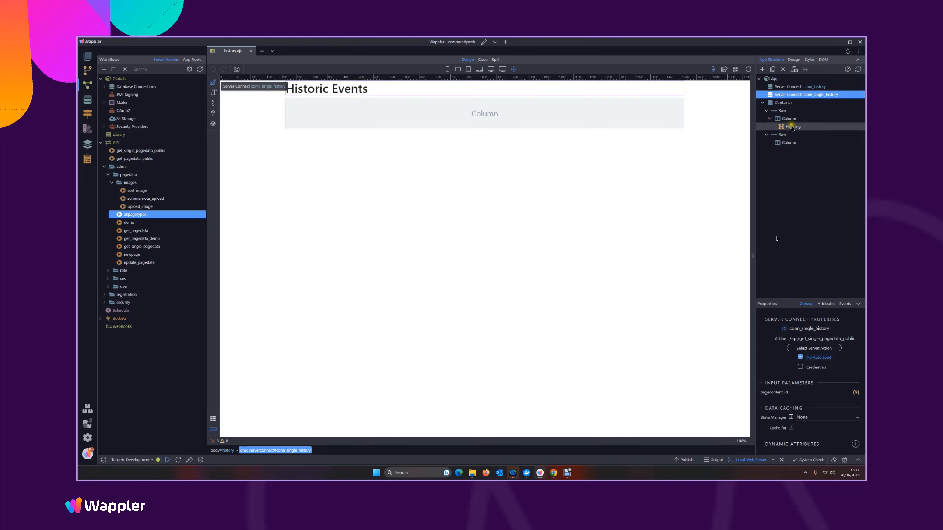
Convert the second row in the container, below the heading row, to Repeat Children
{"action": "left_click", "coordinate": [782, 110]}
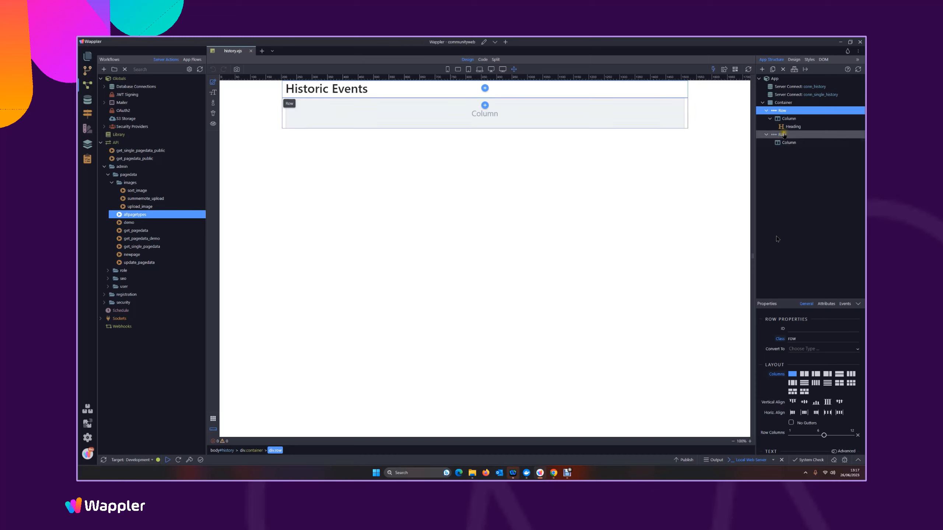
{"action": "left_click", "coordinate": [783, 135]}
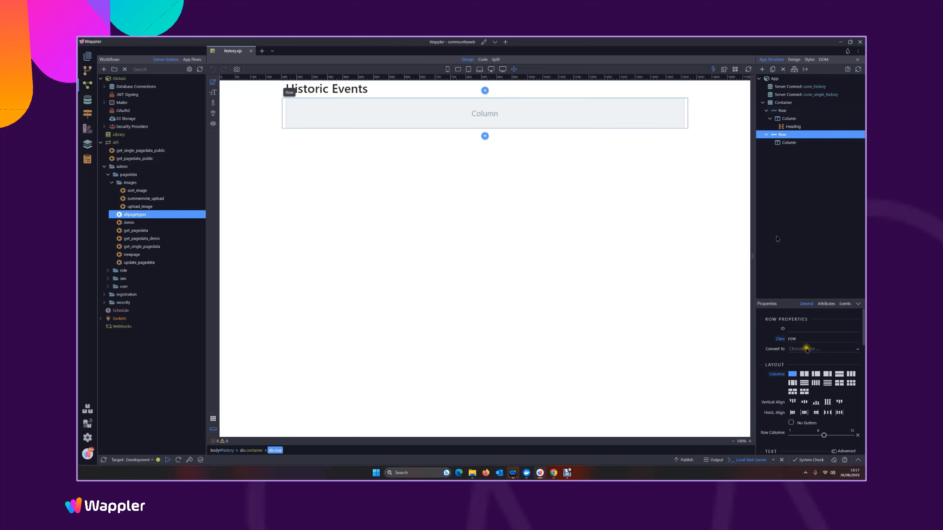
{"action": "left_click", "coordinate": [805, 349]}
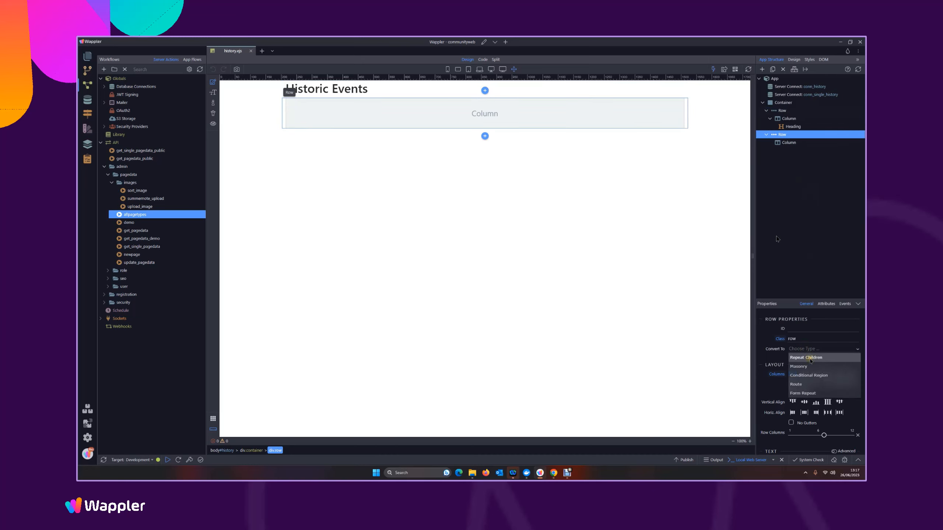
{"action": "left_click", "coordinate": [805, 357]}
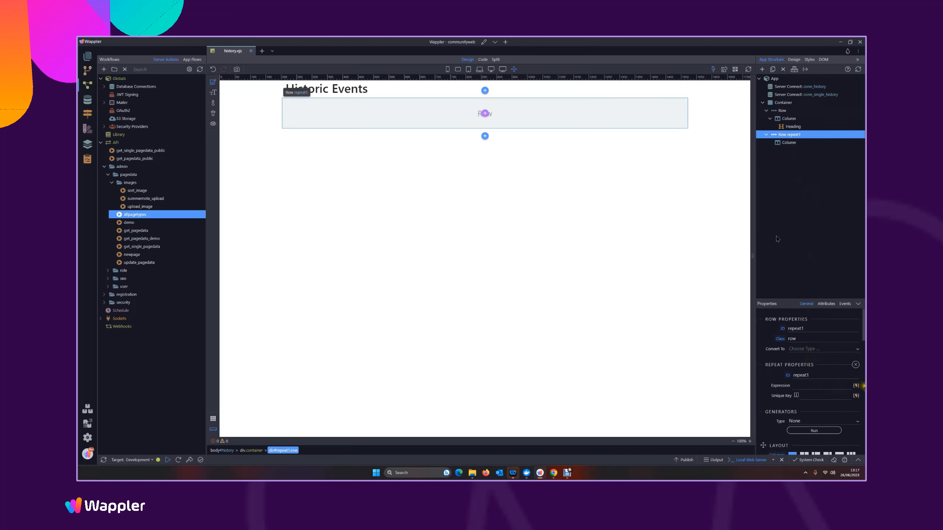
Bind the row's repeat expression to the query data of the conn_history Server Connect
{"action": "left_click", "coordinate": [856, 386]}
{"action": "scroll", "coordinate": [835, 384], "scroll_direction": "down", "scroll_amount": 1}
{"action": "left_click", "coordinate": [731, 393]}
{"action": "left_click", "coordinate": [732, 402]}
{"action": "scroll", "coordinate": [805, 390], "scroll_direction": "down", "scroll_amount": 3}
{"action": "left_click", "coordinate": [737, 354]}
{"action": "left_click", "coordinate": [756, 354]}
{"action": "left_click", "coordinate": [808, 458]}
Set the repeat's unique key to pagecontent_id and save the page
{"action": "left_click", "coordinate": [856, 397]}
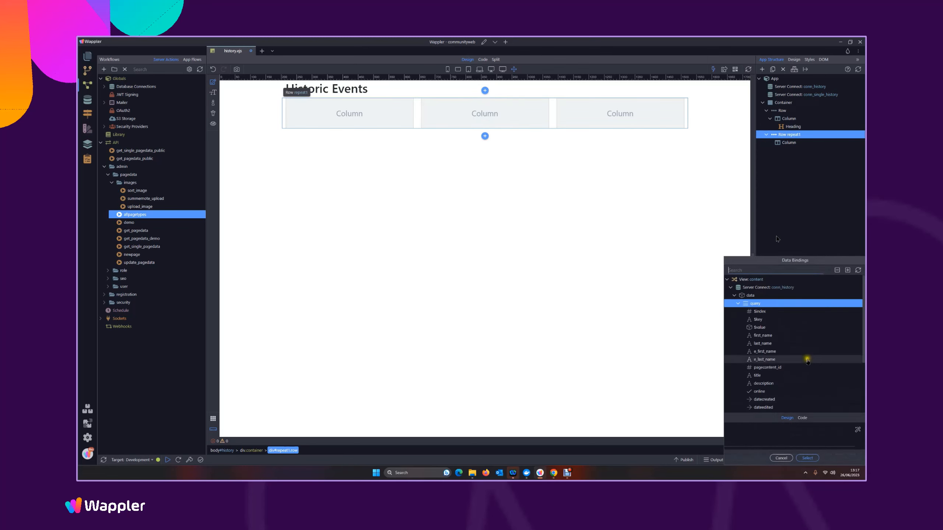
{"action": "left_click", "coordinate": [768, 368]}
{"action": "left_click", "coordinate": [807, 458]}
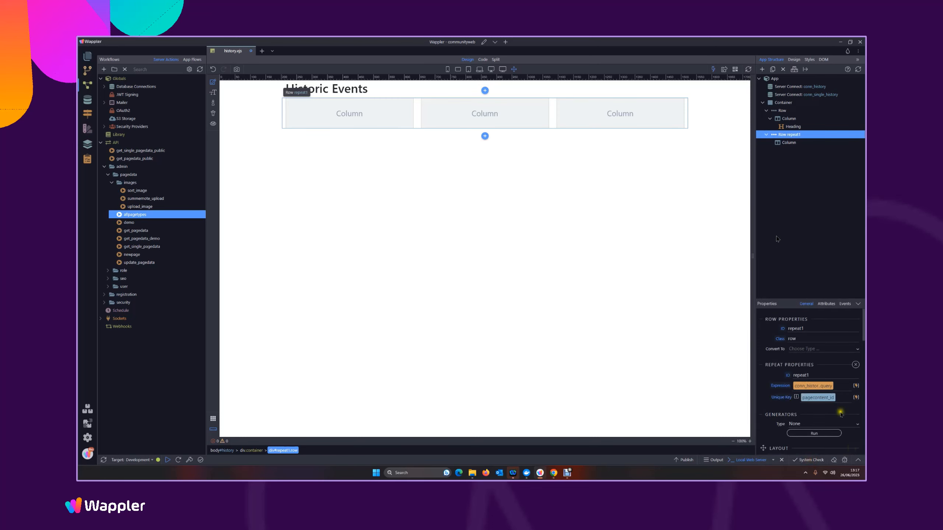
{"action": "scroll", "coordinate": [837, 409], "scroll_direction": "down", "scroll_amount": 3}
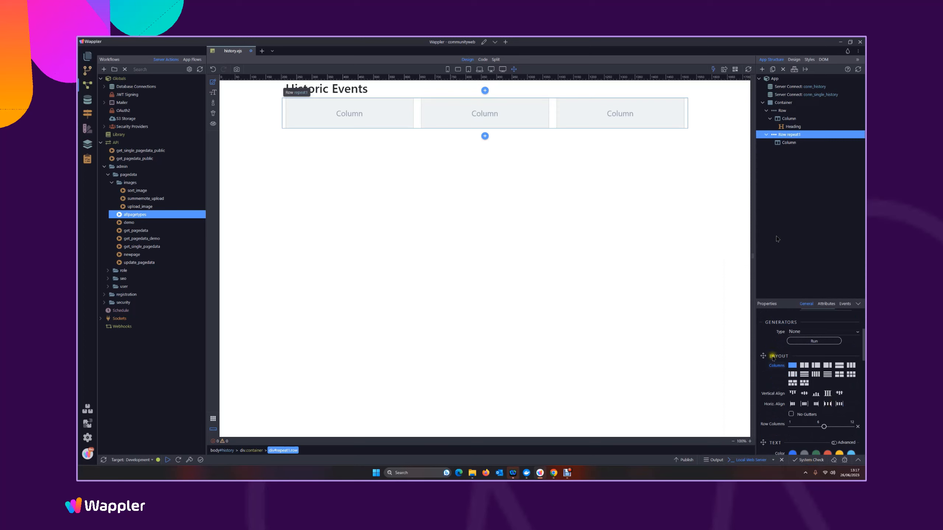
{"action": "key", "text": "ctrl+s"}
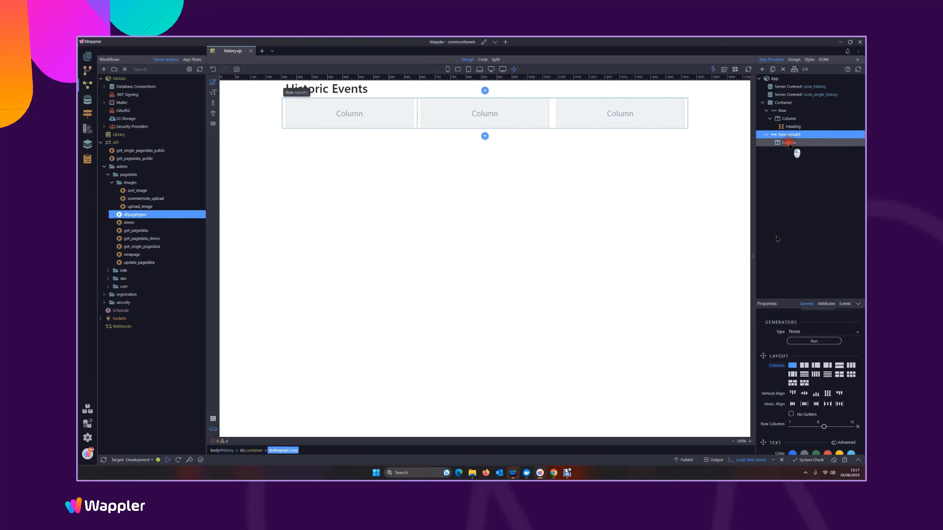
Set the size of the column in the repeat row to 12 and add a paragraph inside it
{"action": "left_click", "coordinate": [788, 143]}
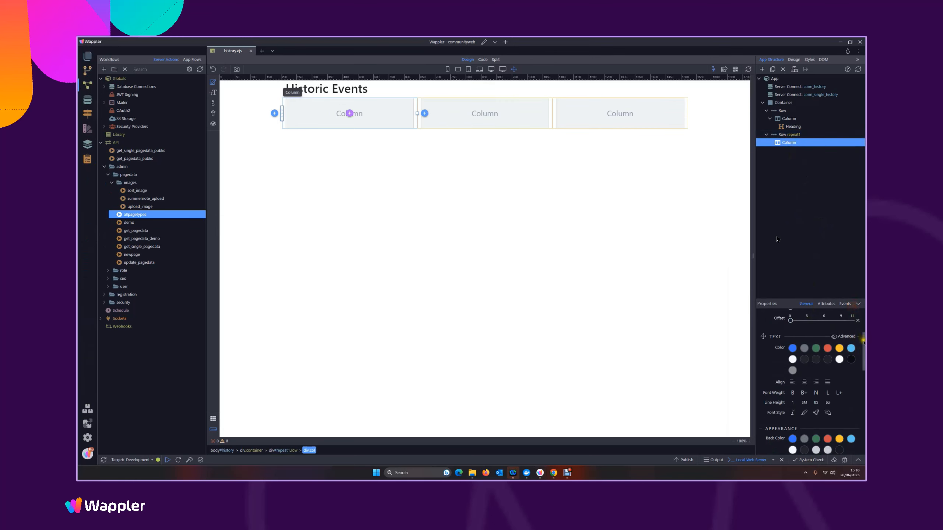
{"action": "scroll", "coordinate": [863, 341], "scroll_direction": "up", "scroll_amount": 3}
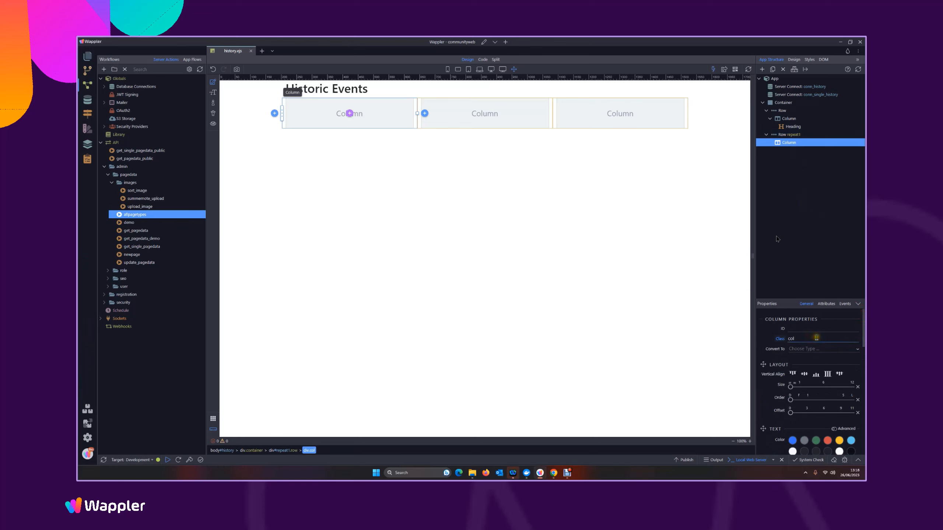
{"action": "left_click", "coordinate": [557, 259]}
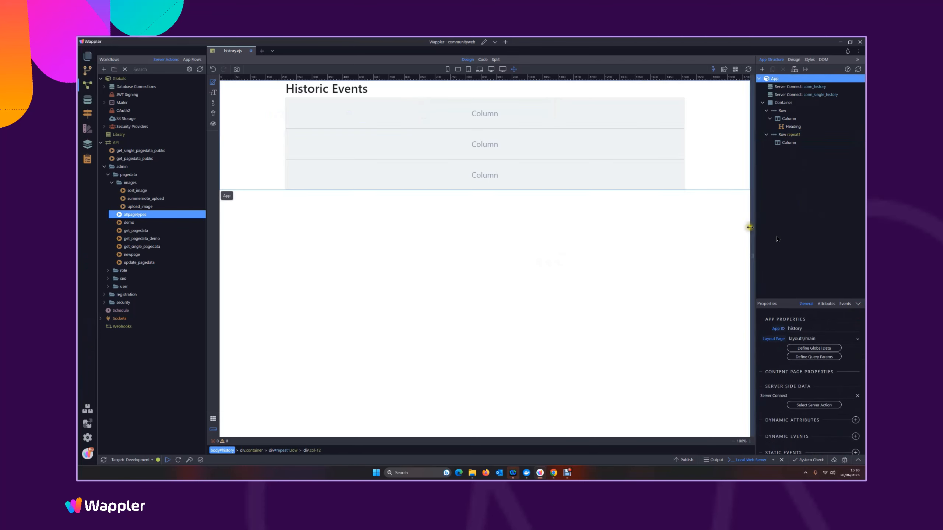
{"action": "left_click", "coordinate": [783, 142]}
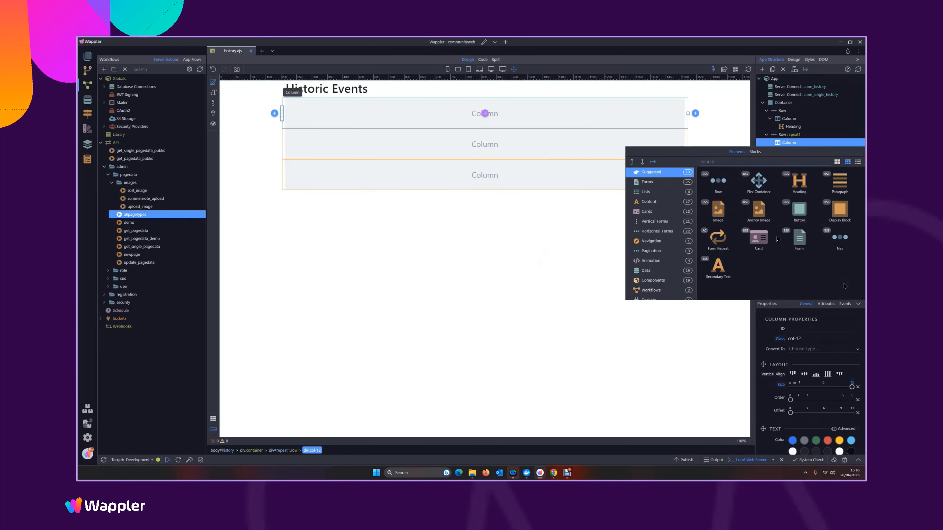
{"action": "left_click", "coordinate": [840, 181]}
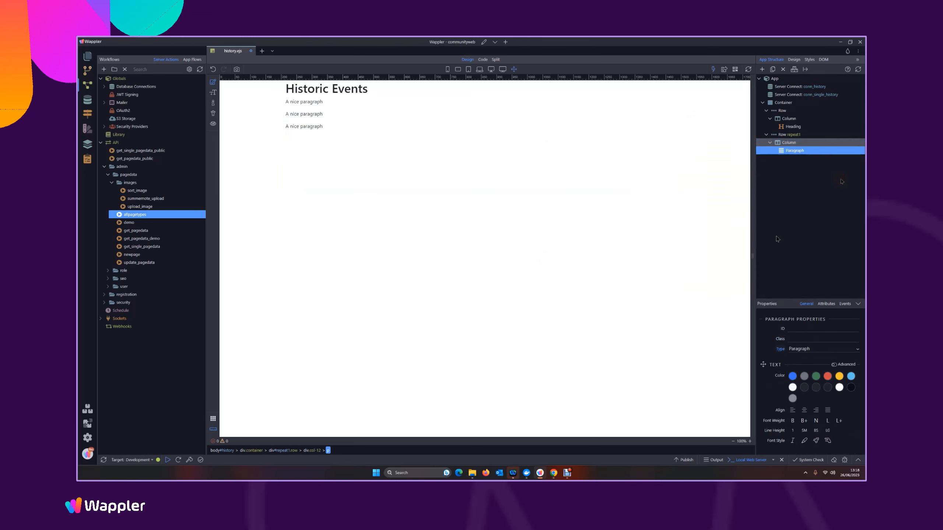
Add a dynamic Inner Text attribute to the paragraph, bind it to repeat1's title field, and save the page
{"action": "scroll", "coordinate": [841, 378], "scroll_direction": "down", "scroll_amount": 5}
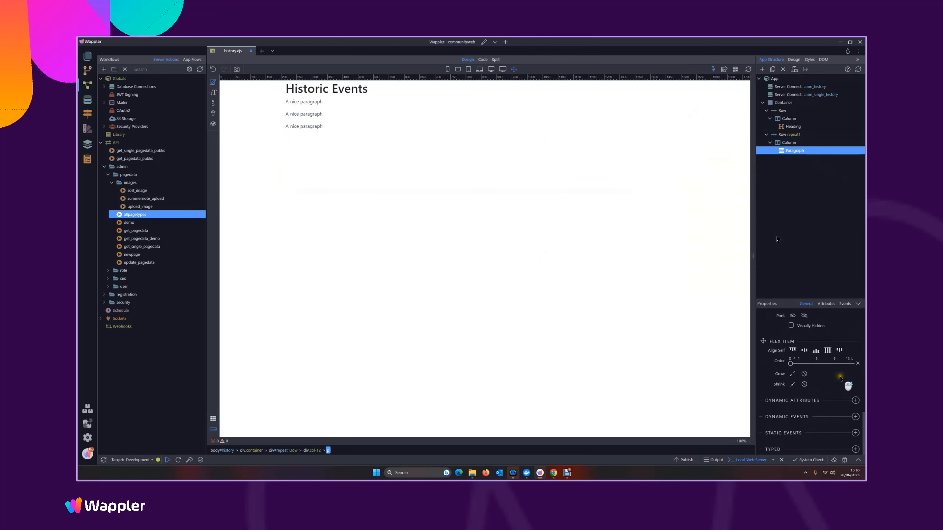
{"action": "left_click", "coordinate": [855, 401]}
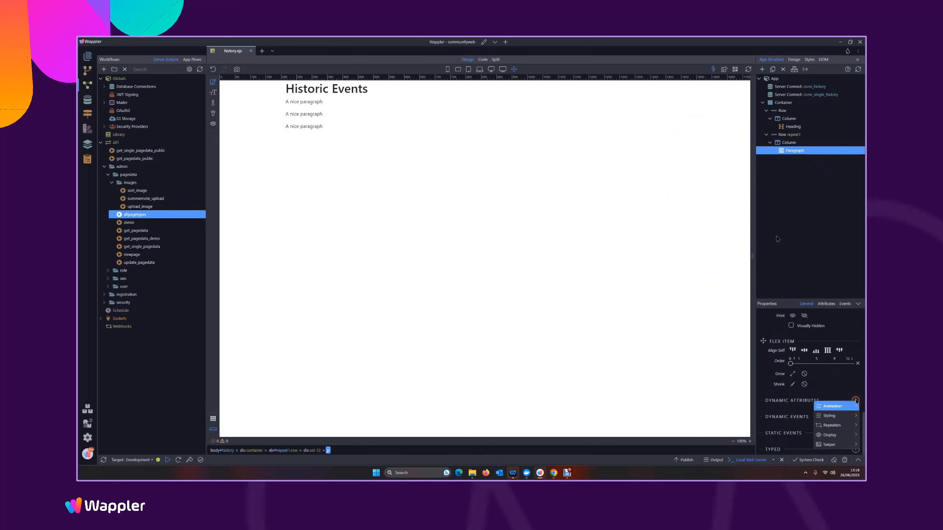
{"action": "mouse_move", "coordinate": [833, 435]}
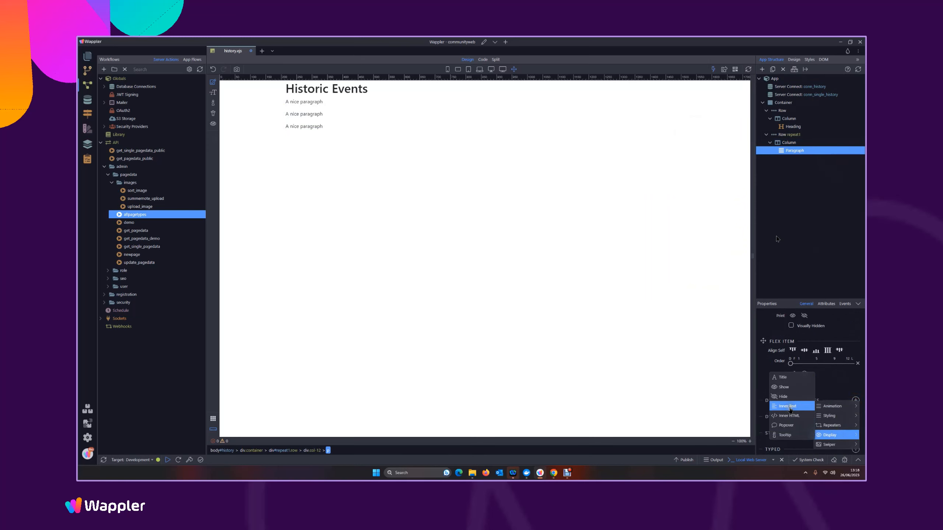
{"action": "left_click", "coordinate": [789, 409]}
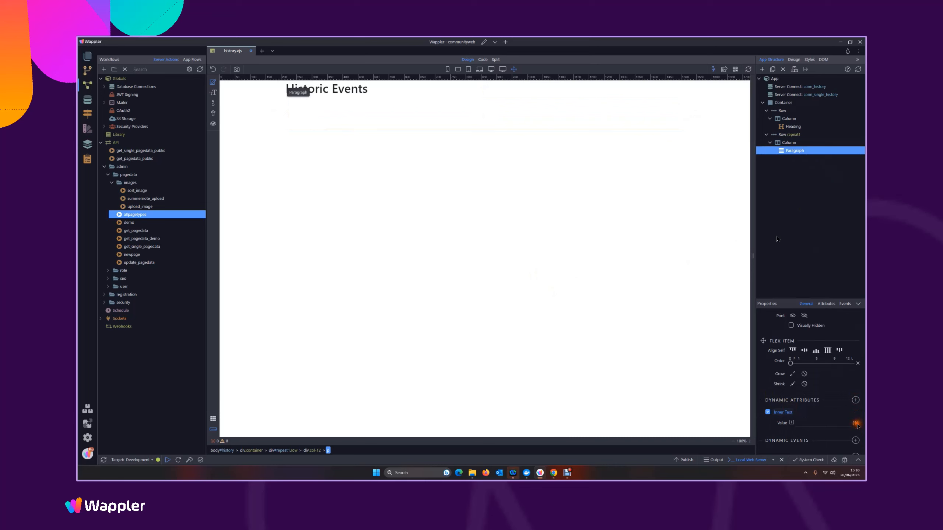
{"action": "left_click", "coordinate": [855, 423]}
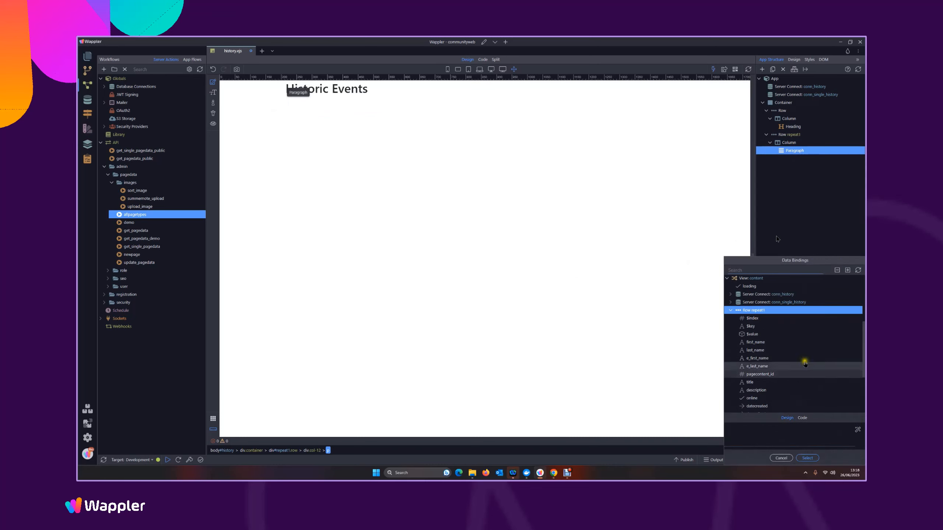
{"action": "left_click", "coordinate": [750, 383]}
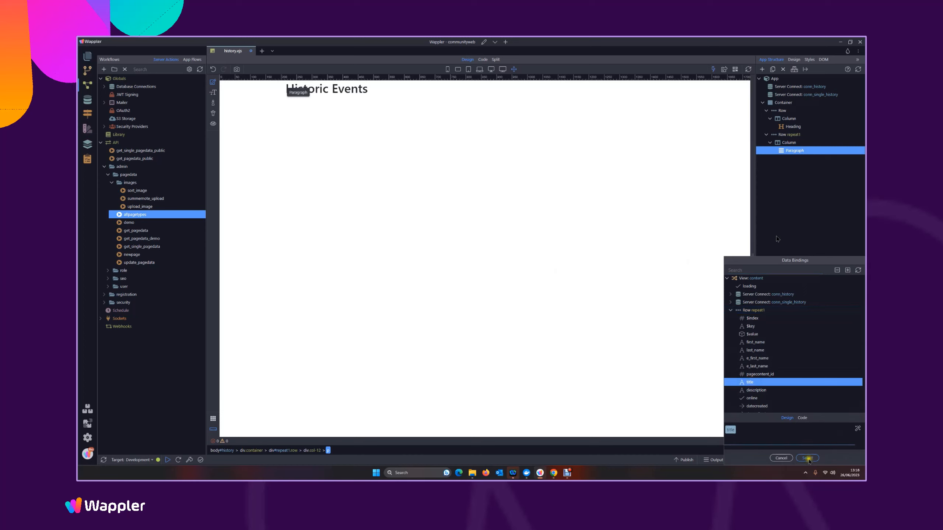
{"action": "left_click", "coordinate": [807, 458]}
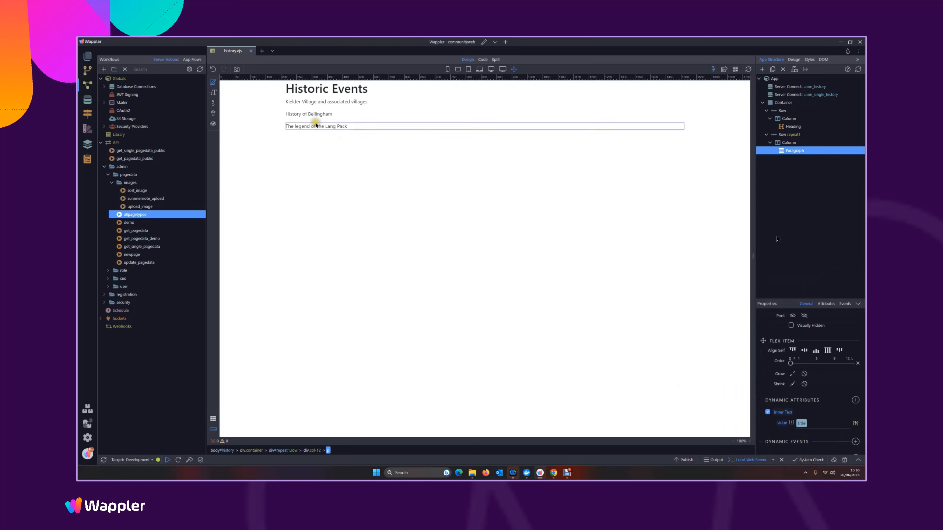
{"action": "key", "text": "ctrl+s"}
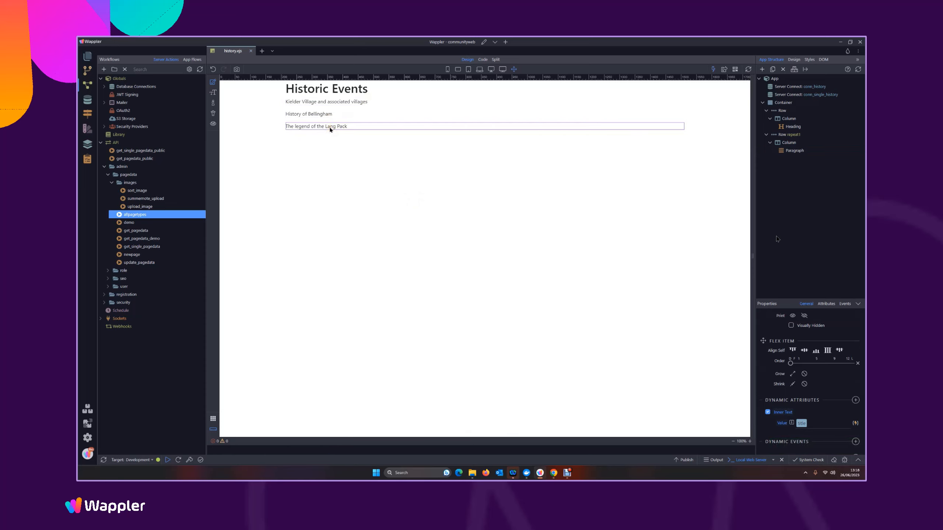
Change the repeated title paragraph's type to Heading 4 and save the page
{"action": "left_click", "coordinate": [793, 149]}
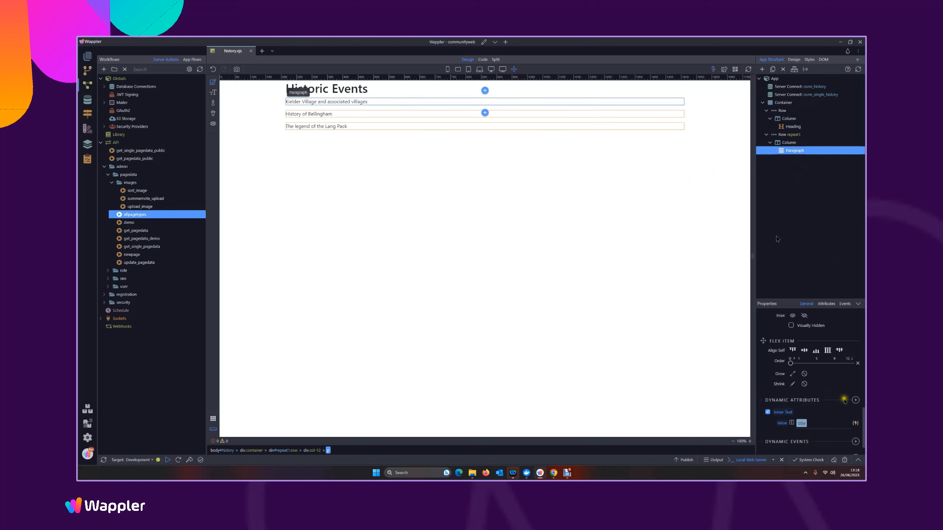
{"action": "left_click_drag", "start_coordinate": [863, 421], "coordinate": [854, 309]}
{"action": "left_click", "coordinate": [806, 350]}
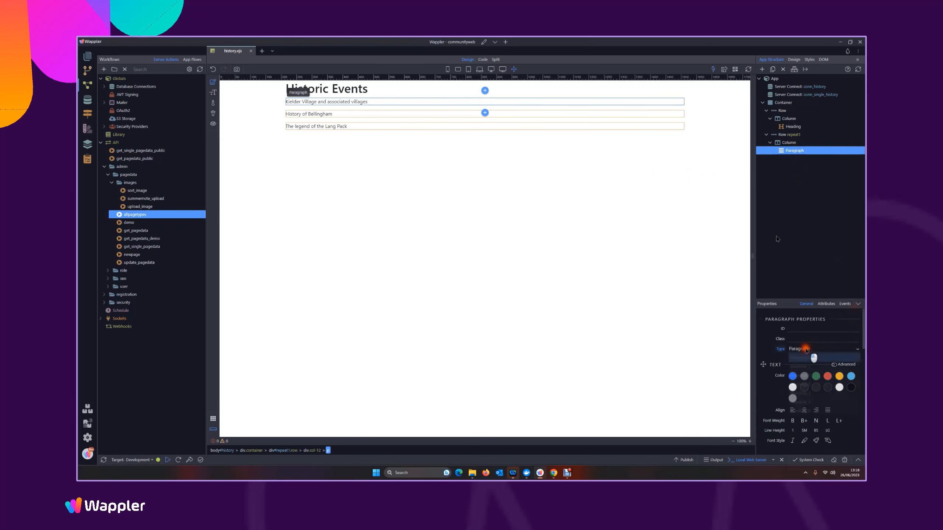
{"action": "left_click", "coordinate": [800, 396]}
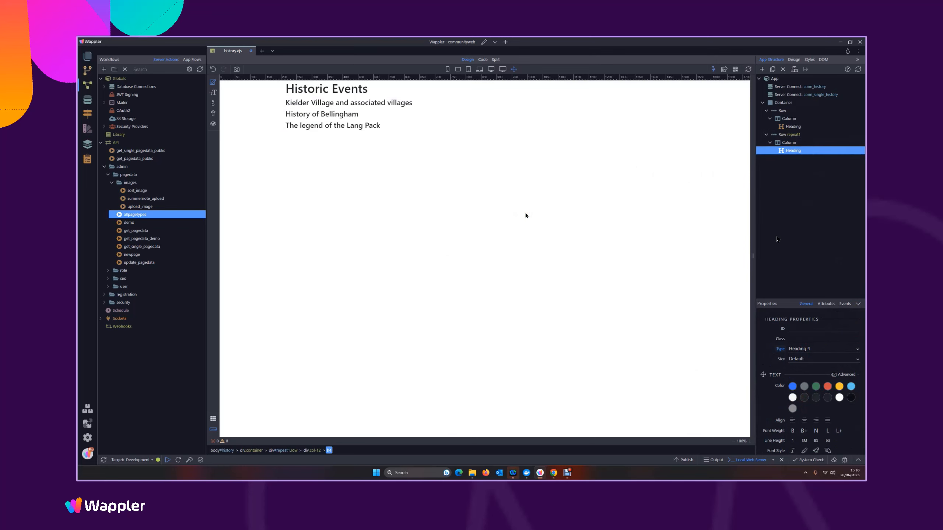
{"action": "left_click", "coordinate": [495, 210]}
{"action": "left_click", "coordinate": [494, 208]}
{"action": "left_click", "coordinate": [777, 238]}
{"action": "key", "text": "ctrl+s"}
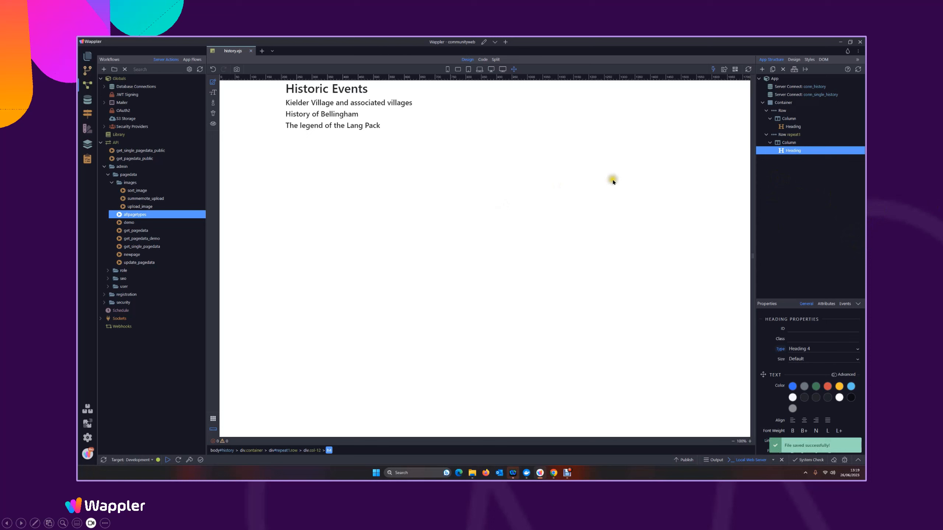
Preview the history page in the browser and return to Wappler
{"action": "left_click", "coordinate": [724, 69]}
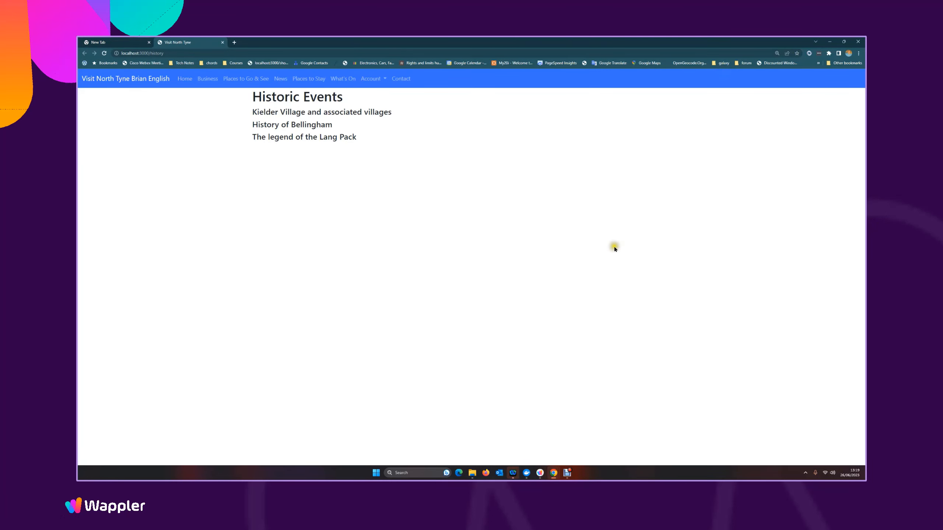
{"action": "left_click", "coordinate": [526, 174]}
{"action": "left_click", "coordinate": [541, 476]}
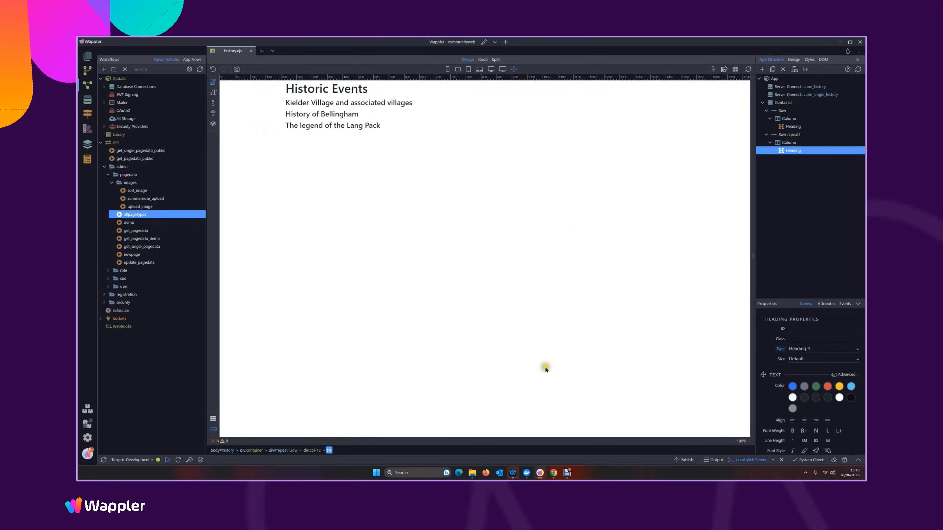
Change the main page heading's text to "History of the area"
{"action": "left_click", "coordinate": [529, 148]}
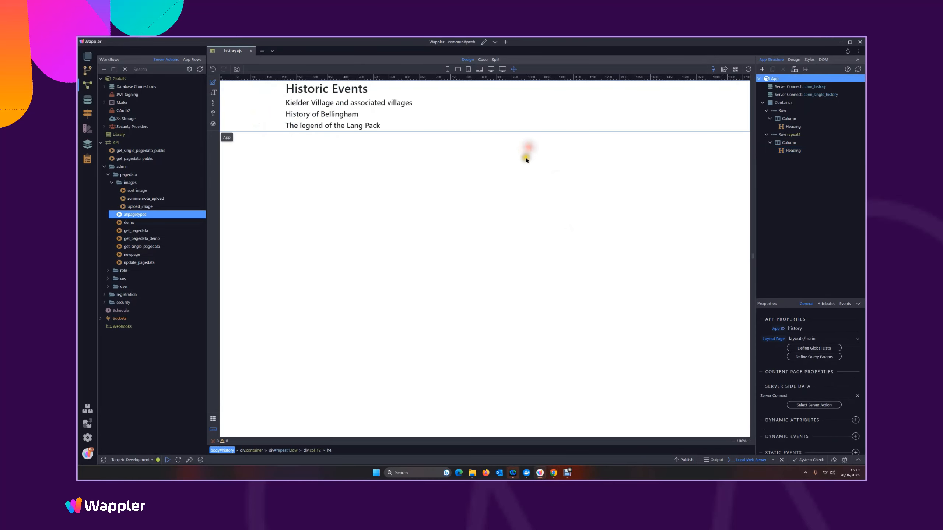
{"action": "double_click", "coordinate": [365, 90]}
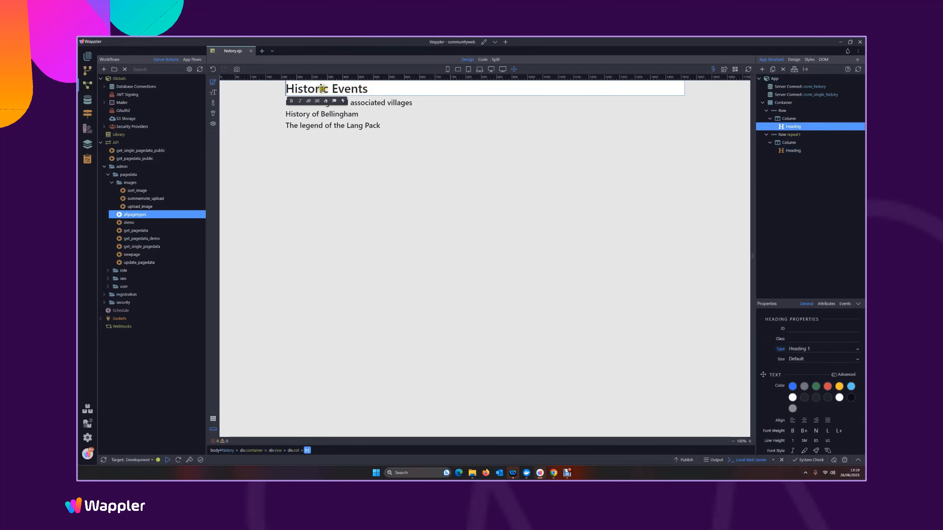
{"action": "left_click_drag", "start_coordinate": [320, 89], "coordinate": [464, 88]}
{"action": "type", "text": "y of rthe area"}
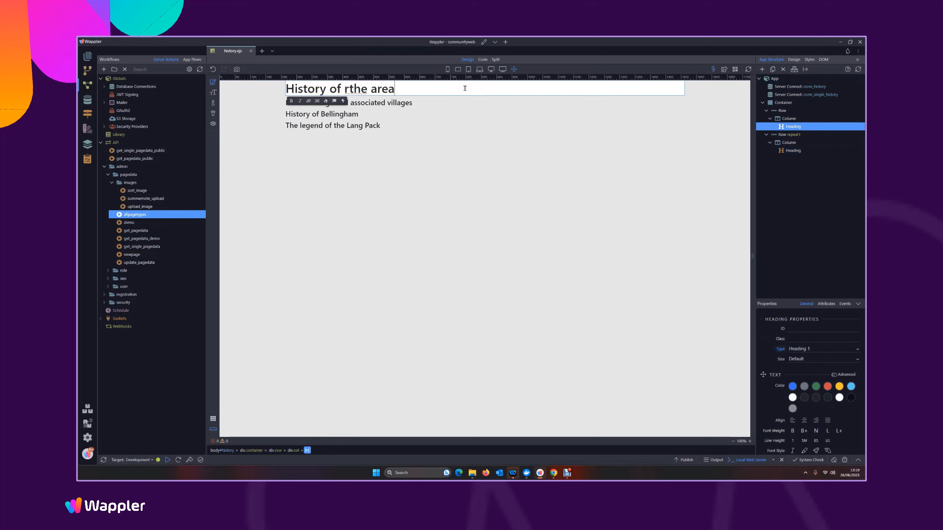
{"action": "left_click", "coordinate": [351, 89]}
{"action": "key", "text": "BackSpace"}
{"action": "left_click", "coordinate": [436, 167]}
Add a Dynamic Modal after the conn_single_history Server Connect and set its ID to modal_history
{"action": "left_click", "coordinate": [317, 114]}
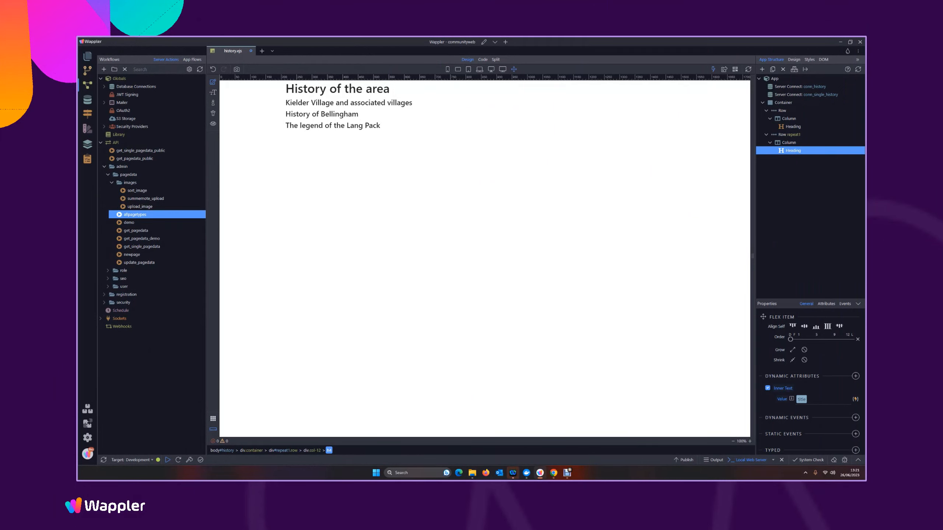
{"action": "left_click", "coordinate": [787, 95]}
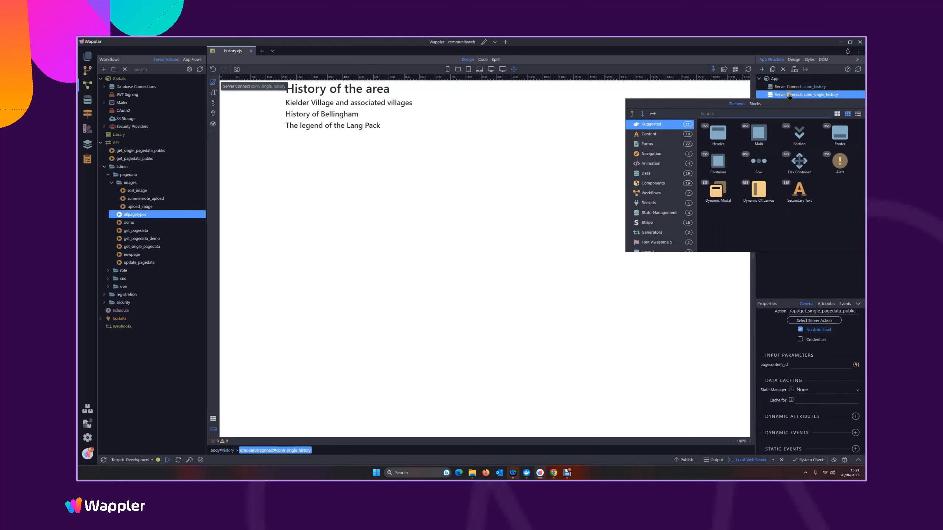
{"action": "left_click", "coordinate": [717, 189]}
{"action": "left_click", "coordinate": [818, 328]}
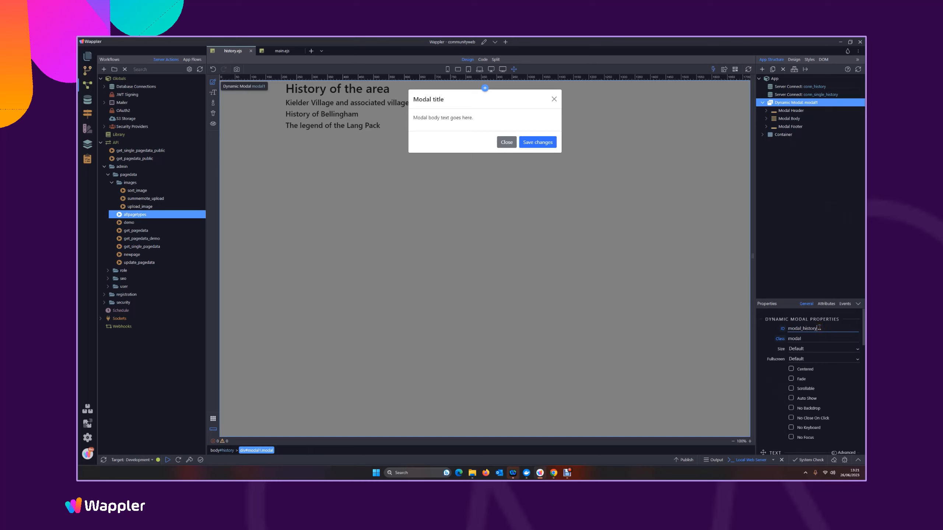
Inspect the modal's title, body paragraph and Save changes button
{"action": "left_click", "coordinate": [427, 99]}
{"action": "left_click", "coordinate": [426, 117]}
{"action": "left_click", "coordinate": [424, 100]}
{"action": "left_click", "coordinate": [444, 118]}
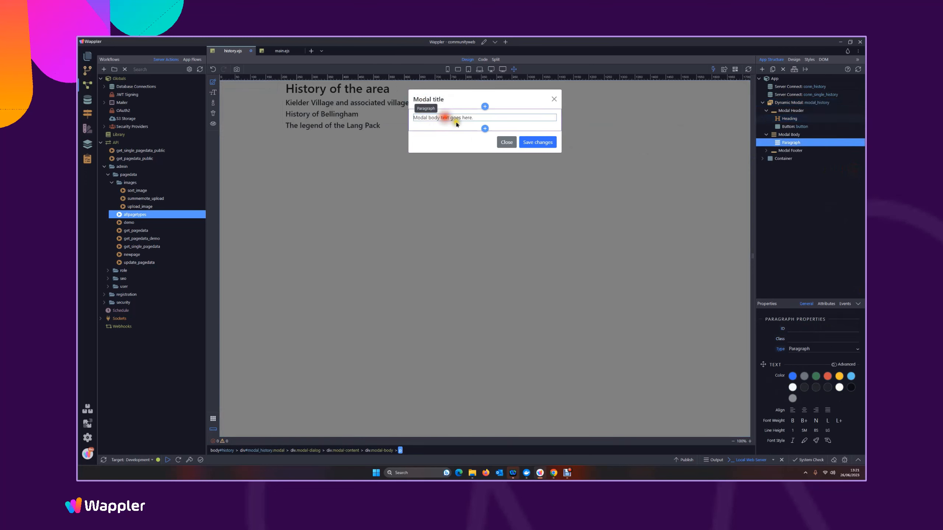
{"action": "left_click", "coordinate": [538, 141]}
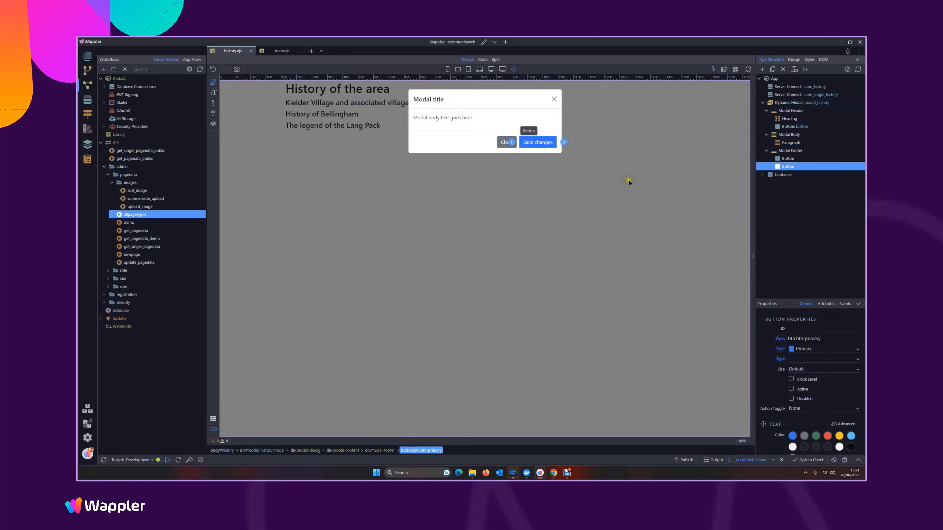
Delete the modal's Save changes button, then style the Modal Header with a primary blue background and white text and save
{"action": "key", "text": "Delete"}
{"action": "left_click", "coordinate": [475, 106]}
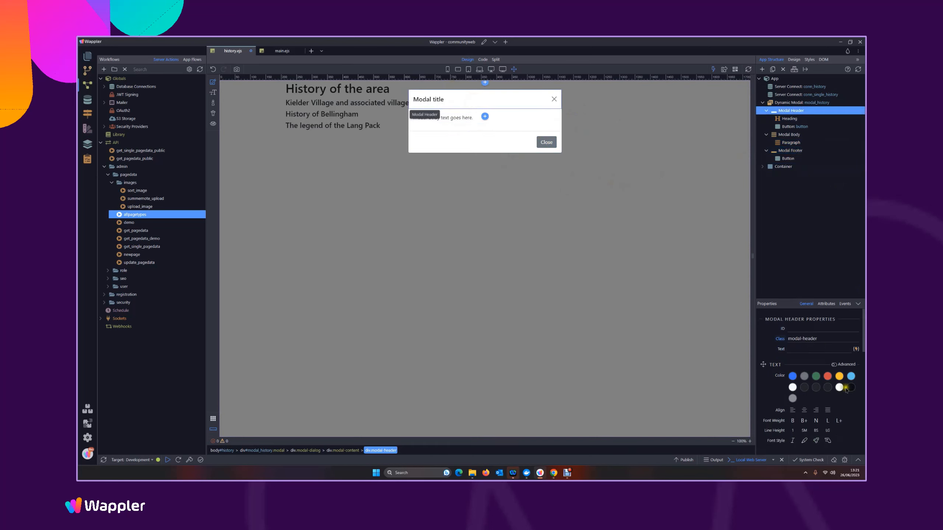
{"action": "left_click", "coordinate": [792, 376]}
{"action": "scroll", "coordinate": [791, 381], "scroll_direction": "down", "scroll_amount": 3}
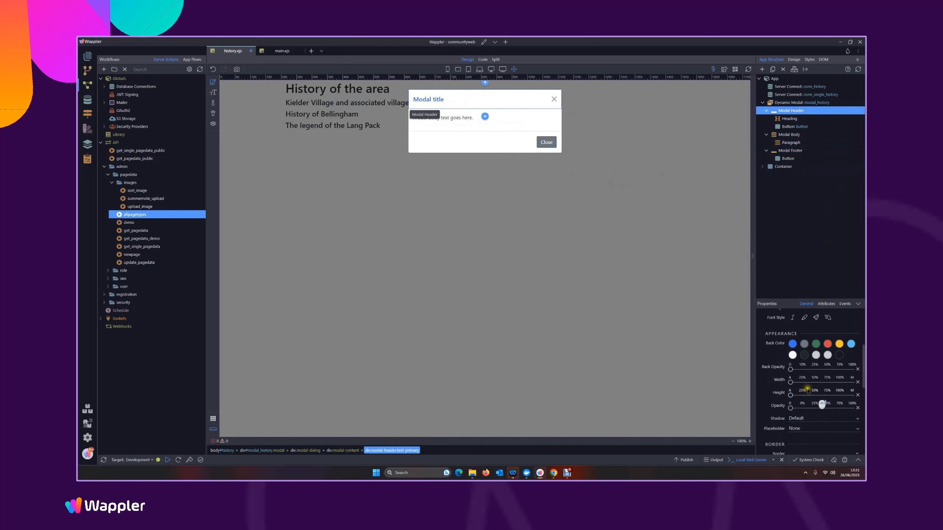
{"action": "left_click", "coordinate": [792, 355]}
{"action": "scroll", "coordinate": [816, 349], "scroll_direction": "up", "scroll_amount": 3}
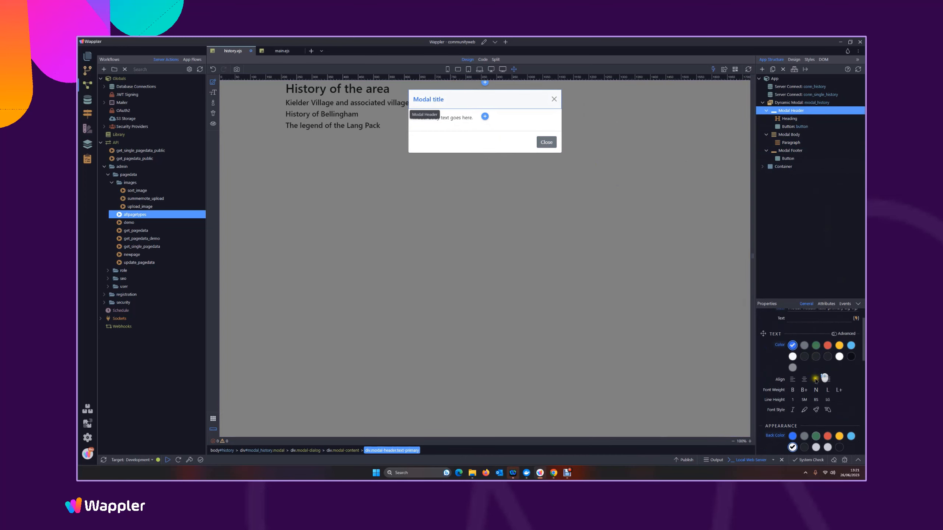
{"action": "left_click", "coordinate": [792, 436]}
{"action": "left_click", "coordinate": [792, 357]}
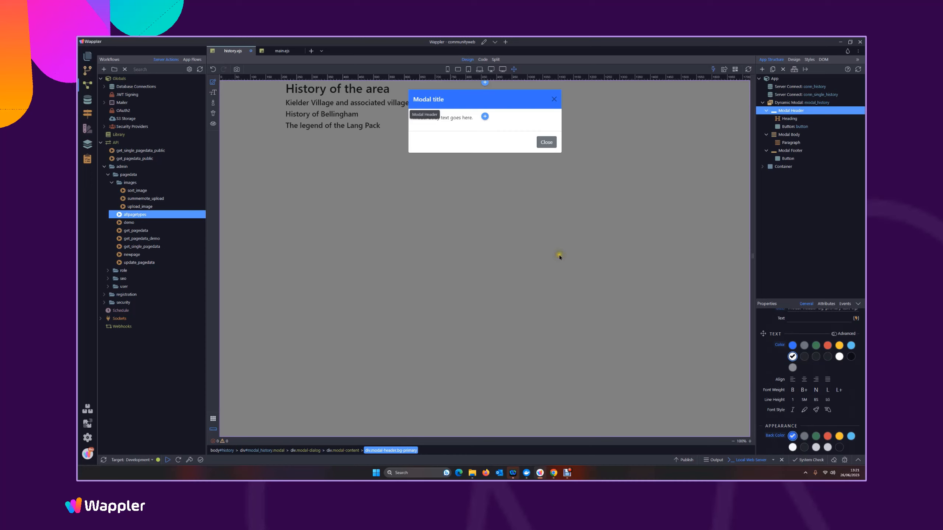
{"action": "key", "text": "ctrl+s"}
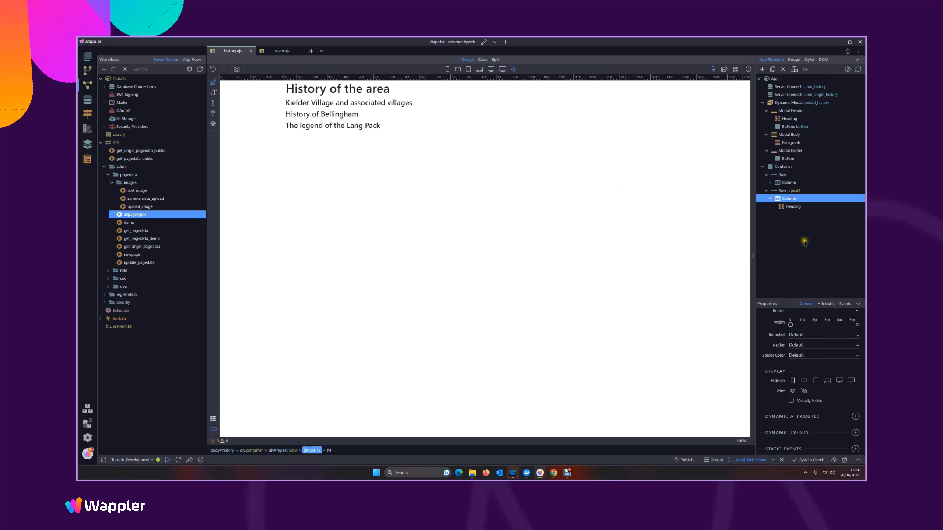
Add a dynamic mouse Click event to the column inside the repeat1 row
{"action": "left_click", "coordinate": [789, 126]}
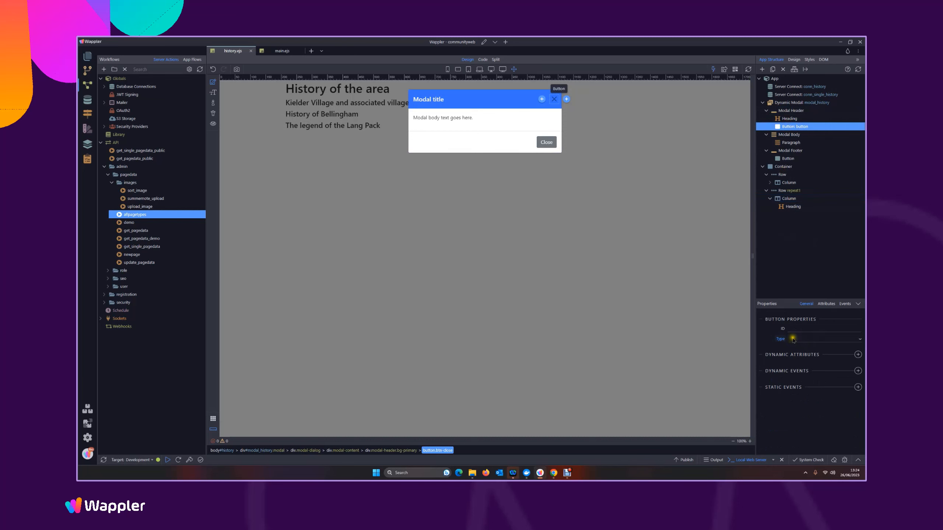
{"action": "left_click", "coordinate": [792, 207]}
{"action": "left_click", "coordinate": [788, 199]}
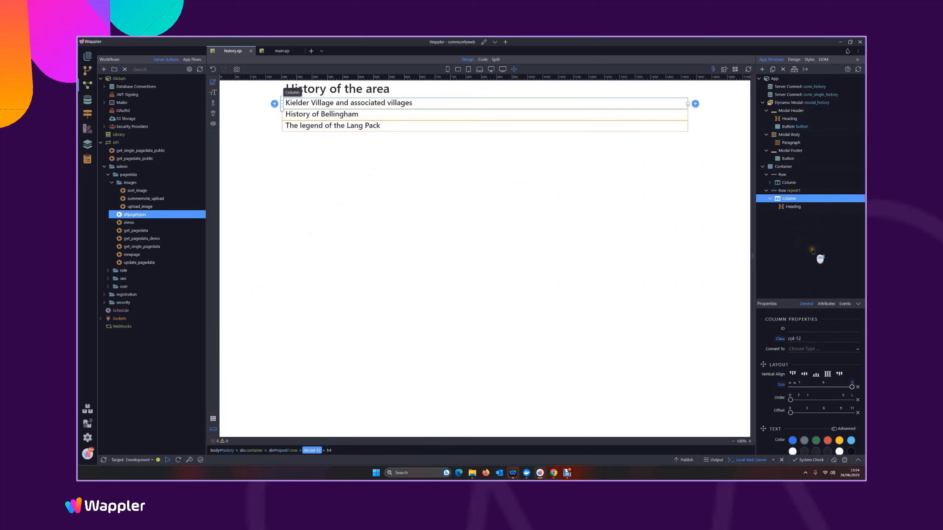
{"action": "scroll", "coordinate": [849, 431], "scroll_direction": "down", "scroll_amount": 1}
{"action": "left_click_drag", "start_coordinate": [862, 333], "coordinate": [858, 439]}
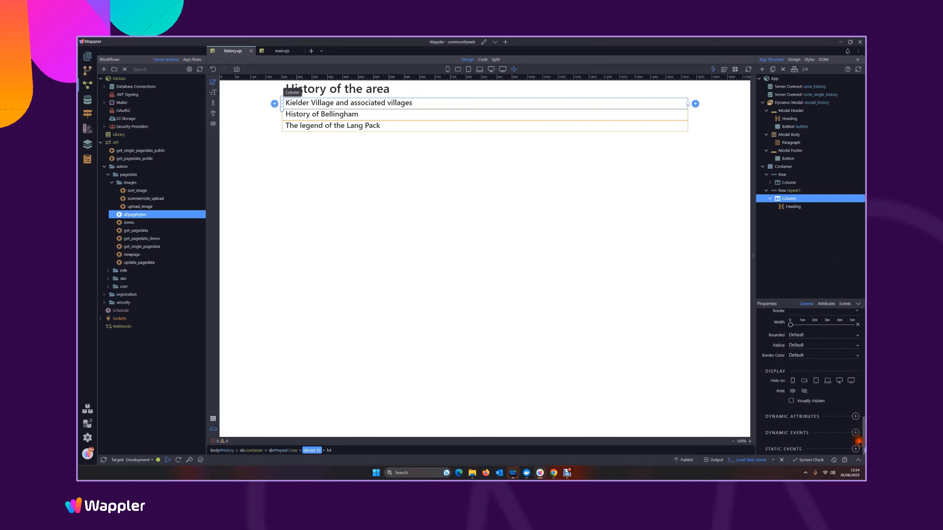
{"action": "left_click", "coordinate": [855, 448]}
{"action": "mouse_move", "coordinate": [858, 435]}
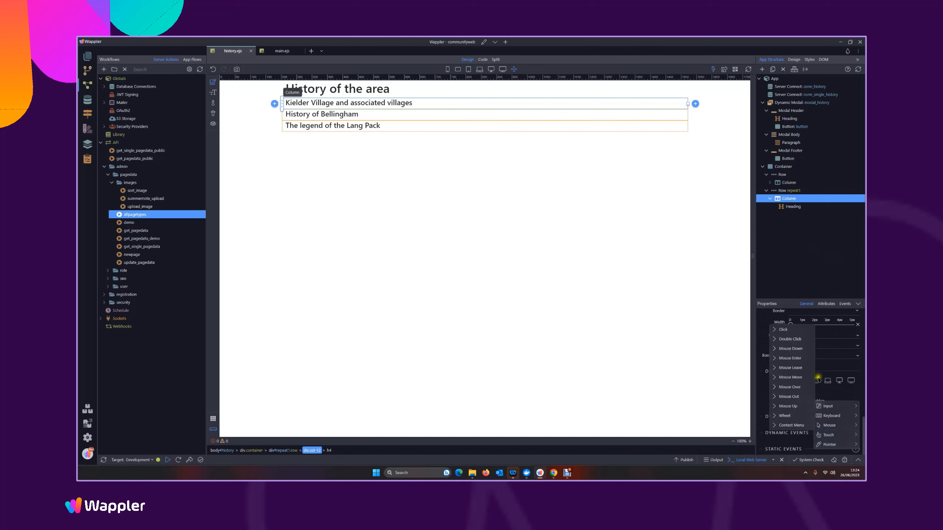
{"action": "left_click", "coordinate": [788, 329]}
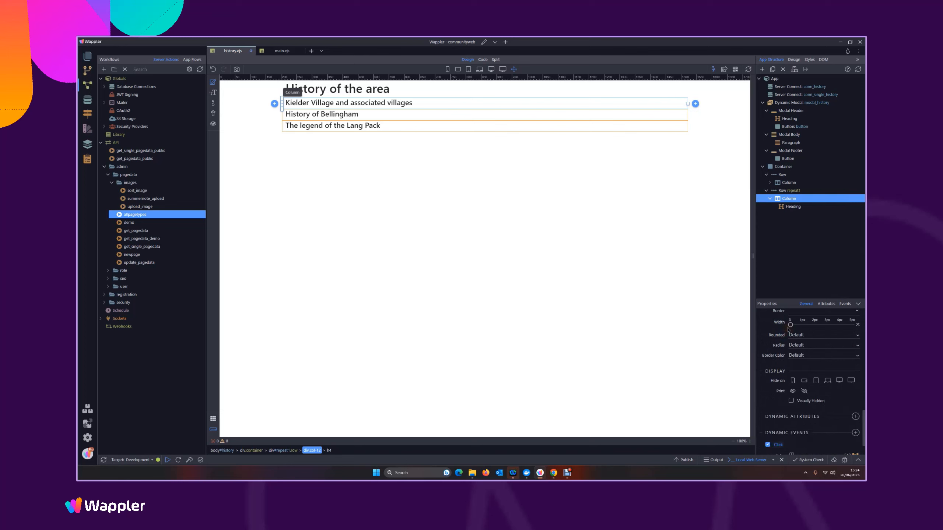
{"action": "scroll", "coordinate": [839, 423], "scroll_direction": "down", "scroll_amount": 1}
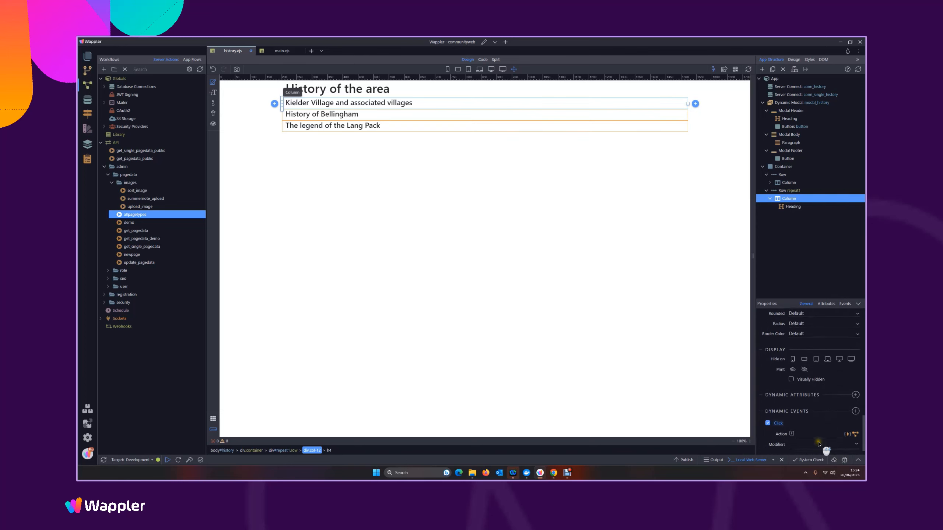
Add the Show action of modal_history to the column's Click event
{"action": "left_click", "coordinate": [846, 421]}
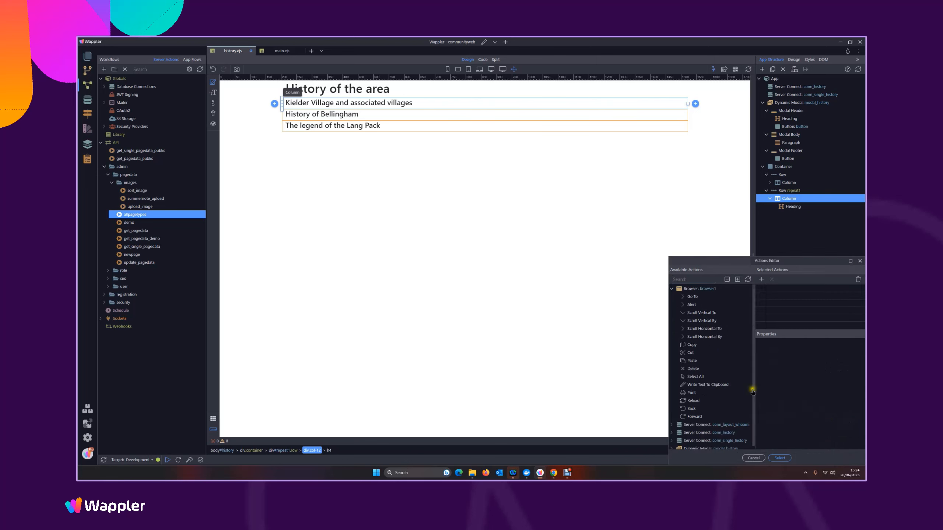
{"action": "left_click", "coordinate": [708, 448]}
{"action": "scroll", "coordinate": [707, 447], "scroll_direction": "down", "scroll_amount": 2}
{"action": "left_click", "coordinate": [690, 405]}
{"action": "double_click", "coordinate": [691, 406]}
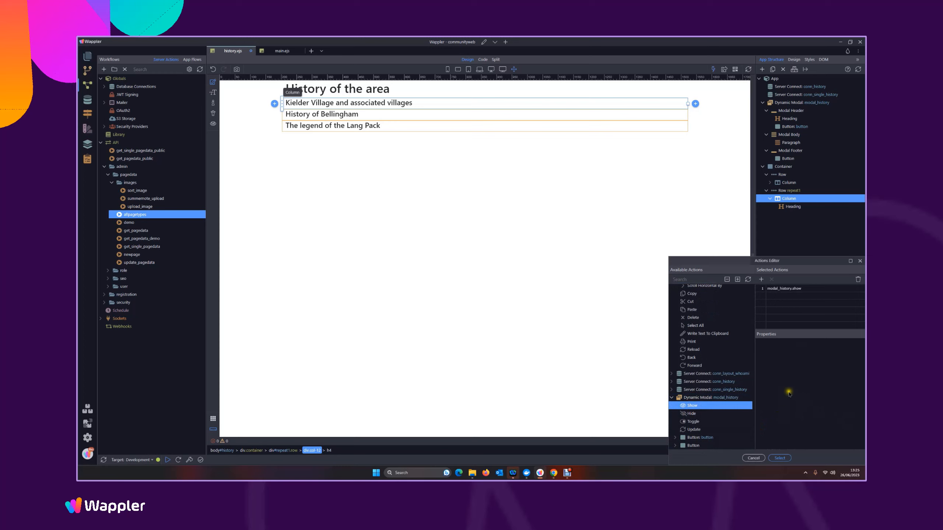
Add conn_single_history's Load action to the event, bind its pagecontent_id parameter to repeat1's page content ID, and save the page
{"action": "left_click", "coordinate": [672, 390]}
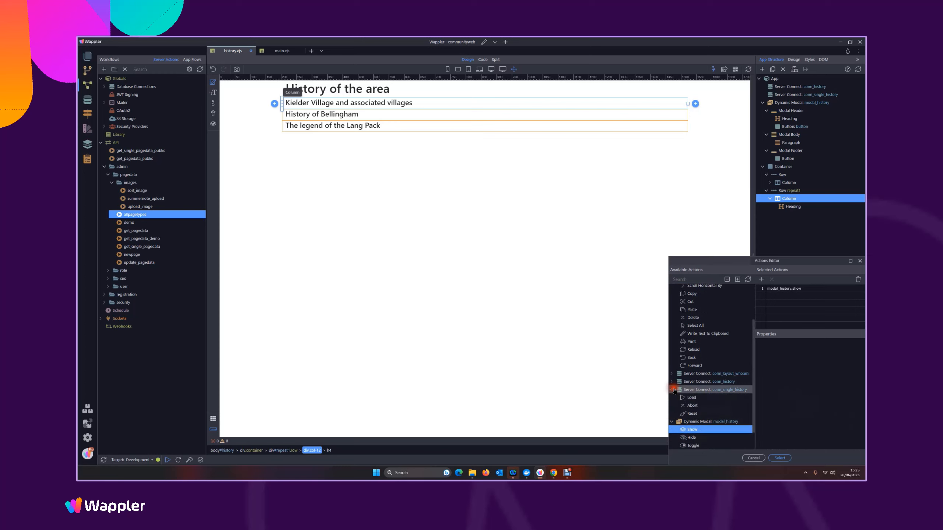
{"action": "double_click", "coordinate": [692, 397]}
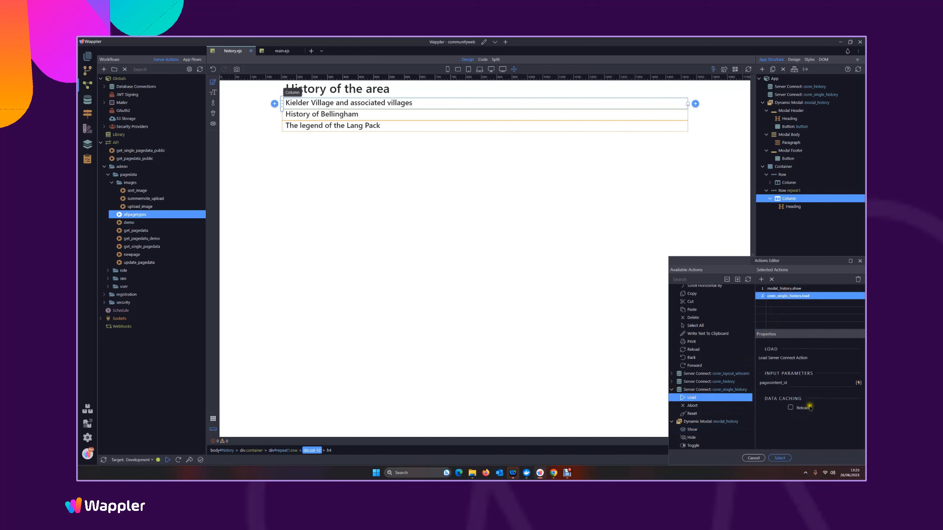
{"action": "left_click", "coordinate": [859, 383]}
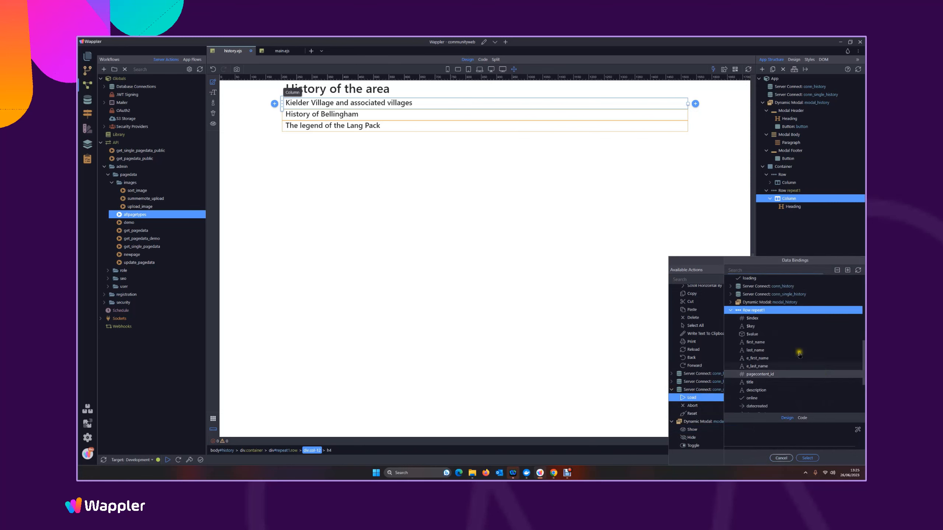
{"action": "left_click", "coordinate": [768, 374]}
{"action": "left_click", "coordinate": [807, 458]}
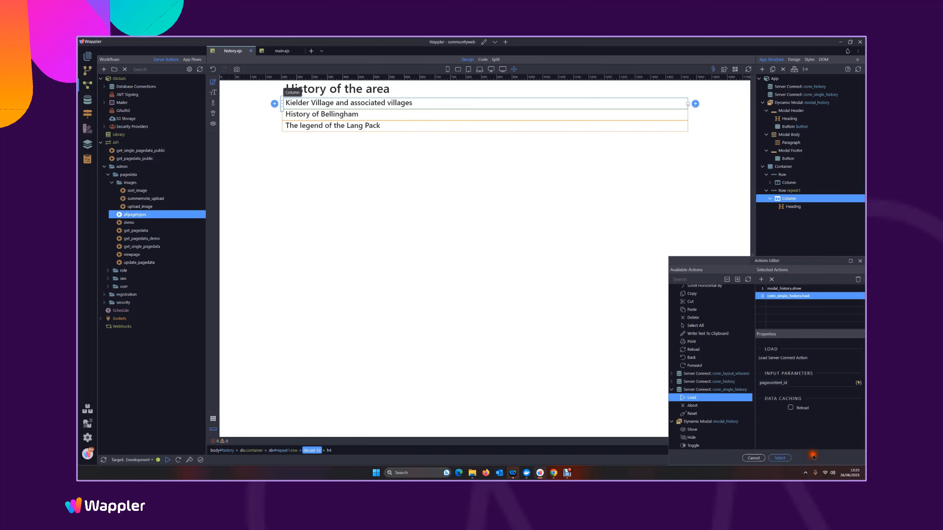
{"action": "left_click", "coordinate": [779, 457]}
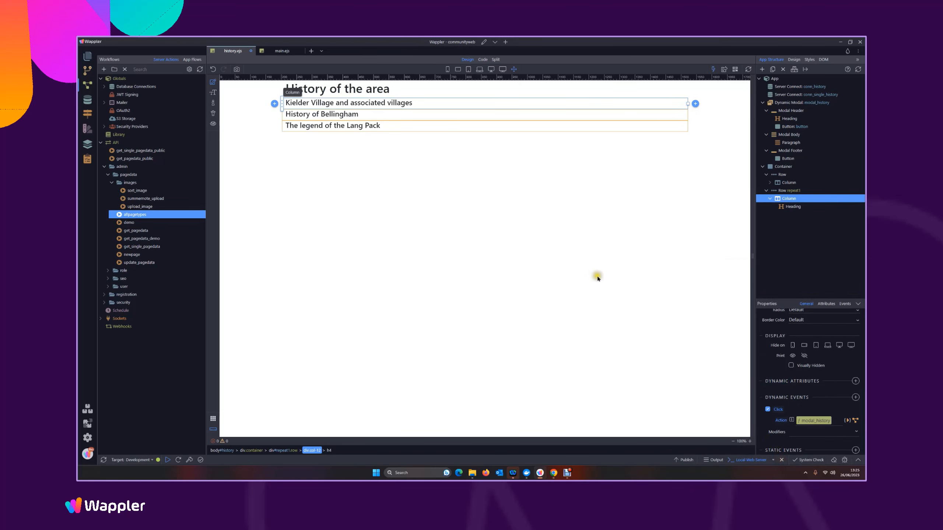
{"action": "key", "text": "ctrl+s"}
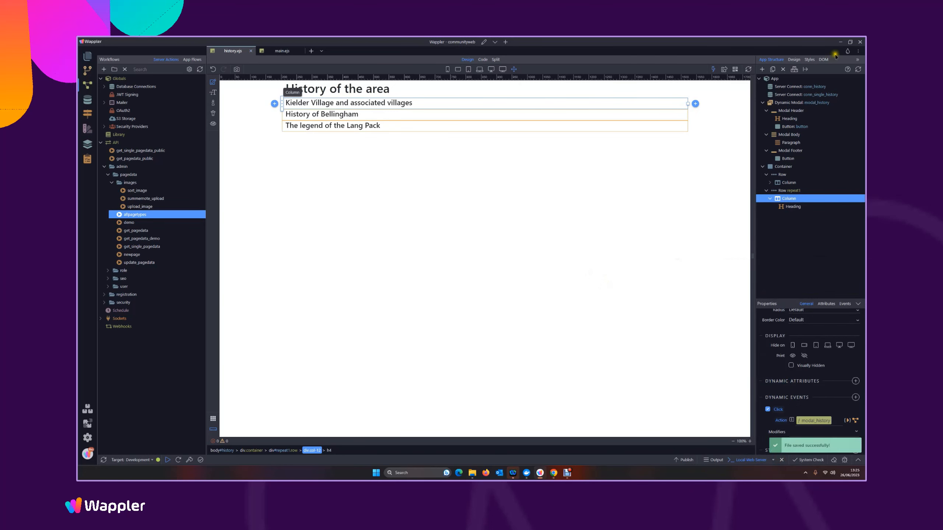
Add an Inner Text dynamic attribute to the heading in modal_history's header
{"action": "left_click", "coordinate": [794, 103]}
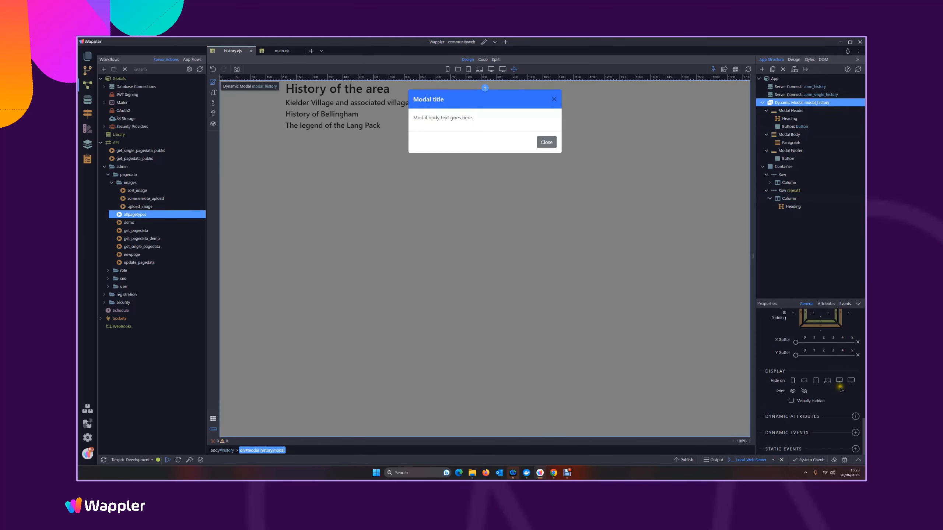
{"action": "left_click", "coordinate": [790, 119]}
{"action": "scroll", "coordinate": [836, 367], "scroll_direction": "down", "scroll_amount": 3}
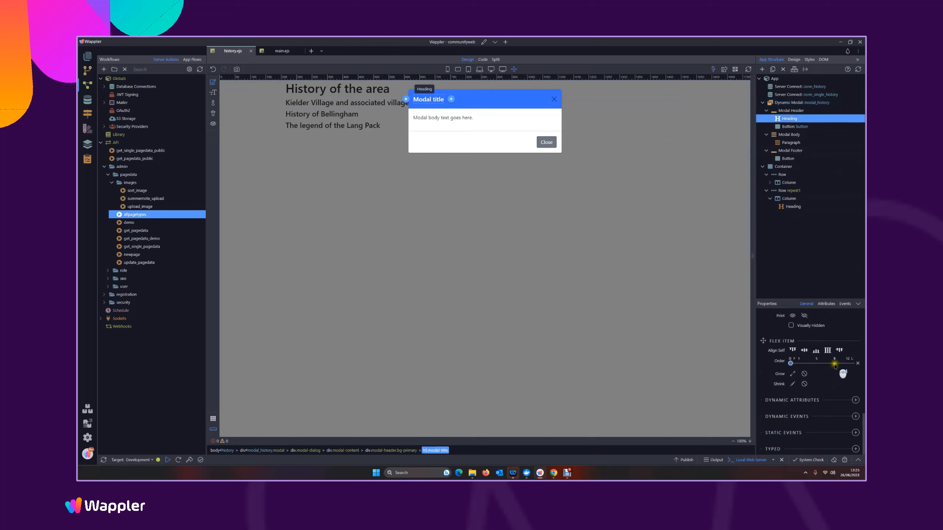
{"action": "left_click", "coordinate": [855, 400]}
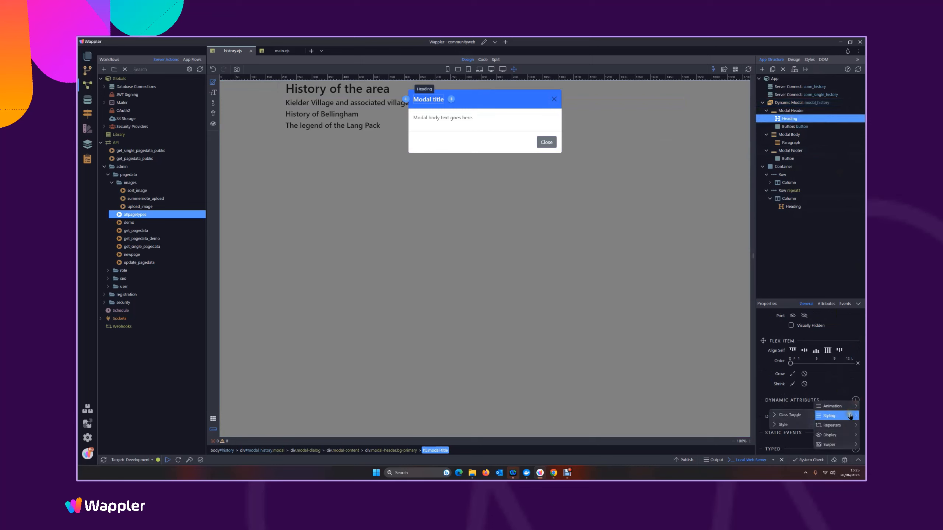
{"action": "mouse_move", "coordinate": [853, 438]}
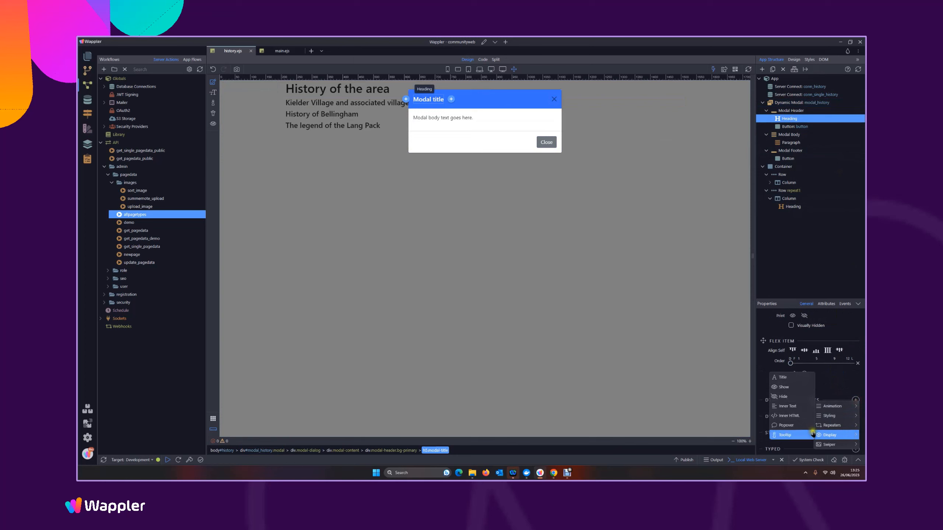
{"action": "left_click", "coordinate": [793, 408]}
Bind the modal heading's inner text to the title field of conn_single_history's query data and save the page
{"action": "left_click", "coordinate": [855, 423]}
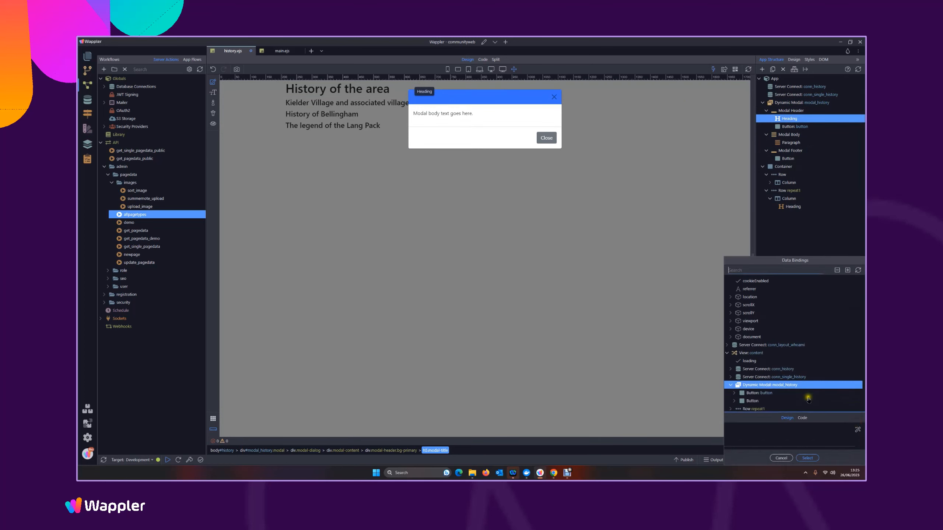
{"action": "left_click", "coordinate": [730, 377]}
{"action": "scroll", "coordinate": [751, 372], "scroll_direction": "down", "scroll_amount": 2}
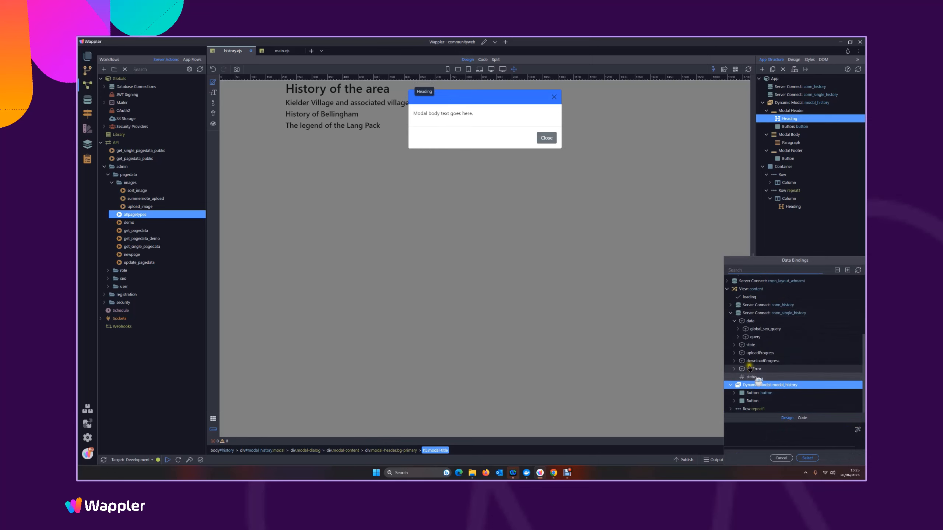
{"action": "left_click", "coordinate": [738, 337]}
{"action": "left_click", "coordinate": [757, 353]}
{"action": "left_click", "coordinate": [807, 458]}
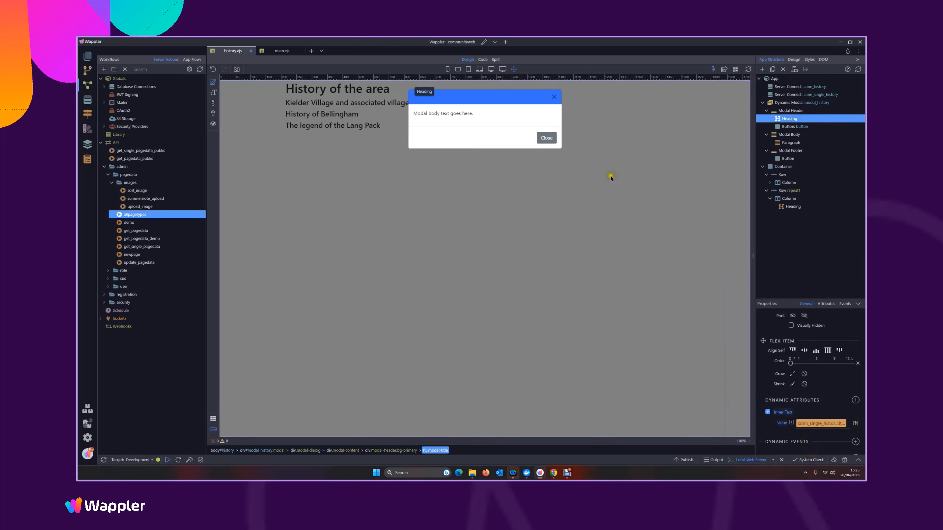
{"action": "key", "text": "ctrl+s"}
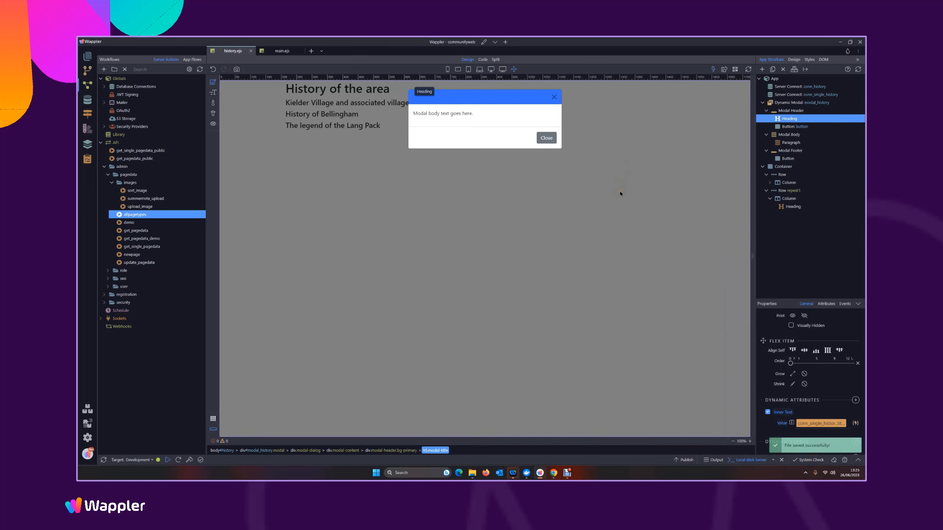
Preview the history page in the browser and test the modal by opening and closing it for each of the listed history entries
{"action": "left_click", "coordinate": [723, 69]}
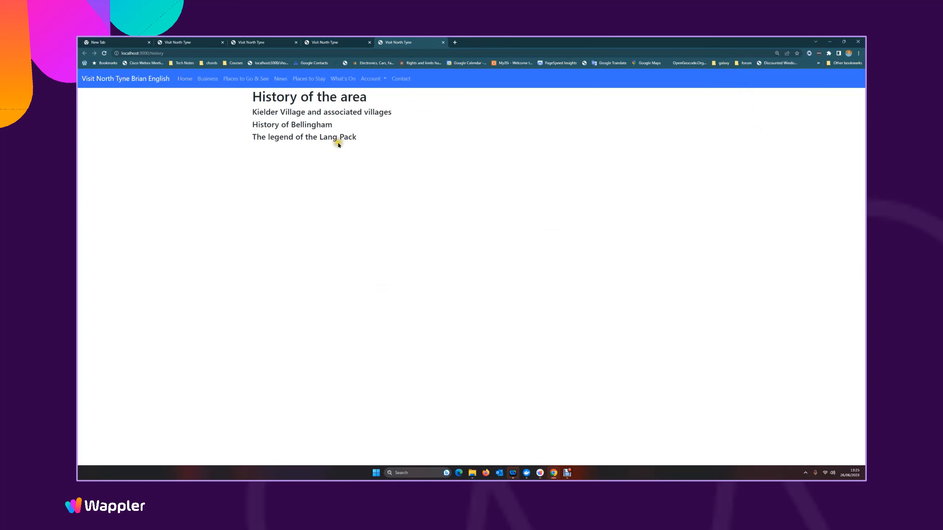
{"action": "left_click", "coordinate": [334, 138]}
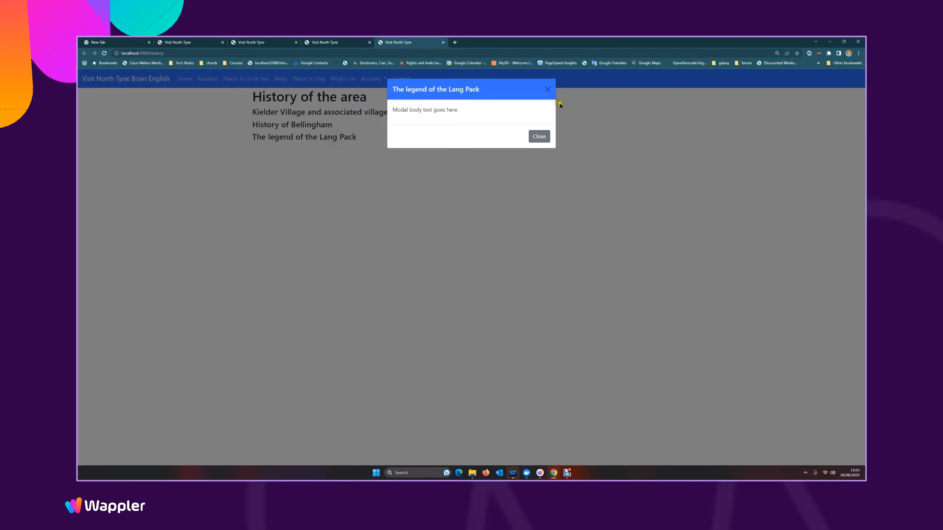
{"action": "left_click", "coordinate": [544, 87]}
{"action": "left_click", "coordinate": [289, 125]}
{"action": "left_click", "coordinate": [545, 89]}
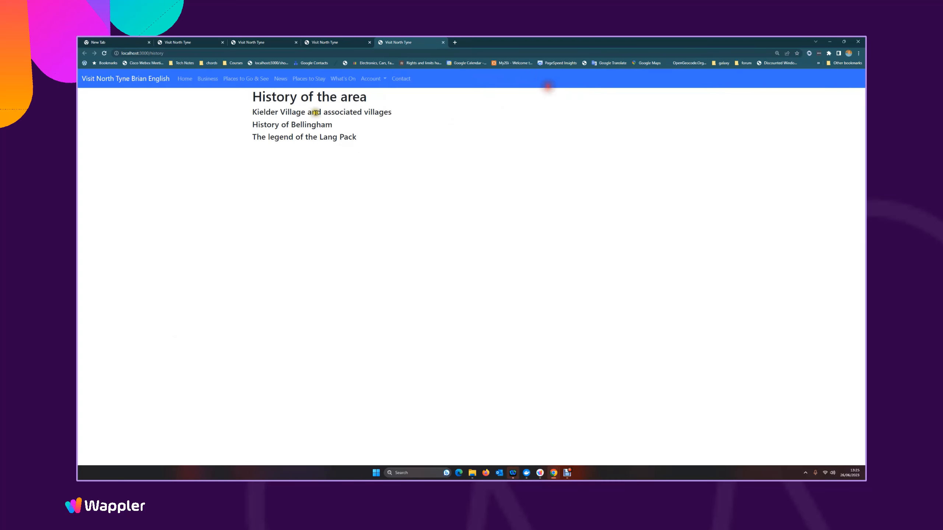
{"action": "left_click", "coordinate": [316, 112]}
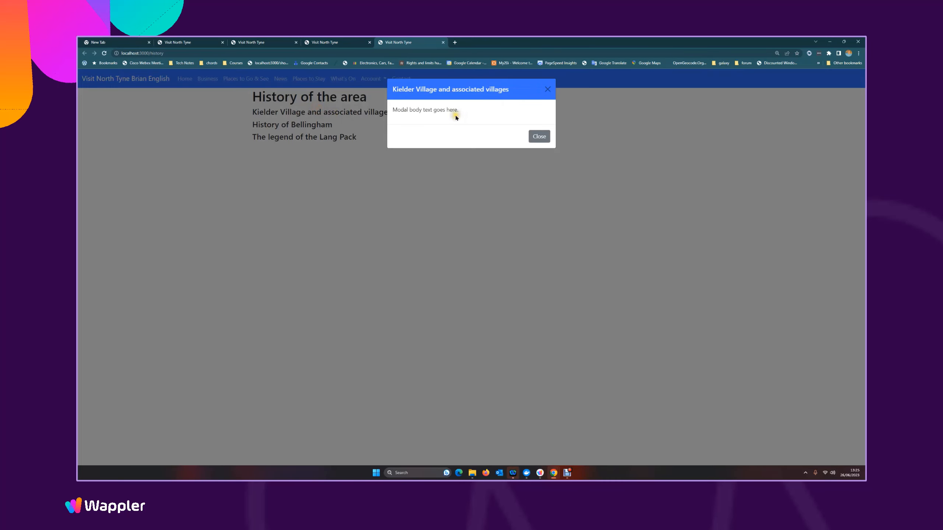
{"action": "left_click", "coordinate": [547, 89]}
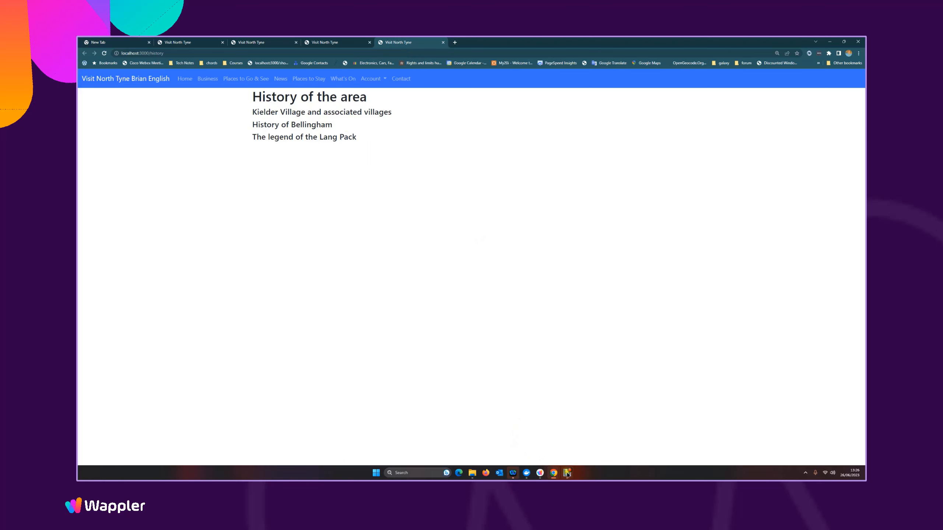
Switch back to Wappler and insert a container holding a row with one column into modal_history's body
{"action": "left_click", "coordinate": [540, 473]}
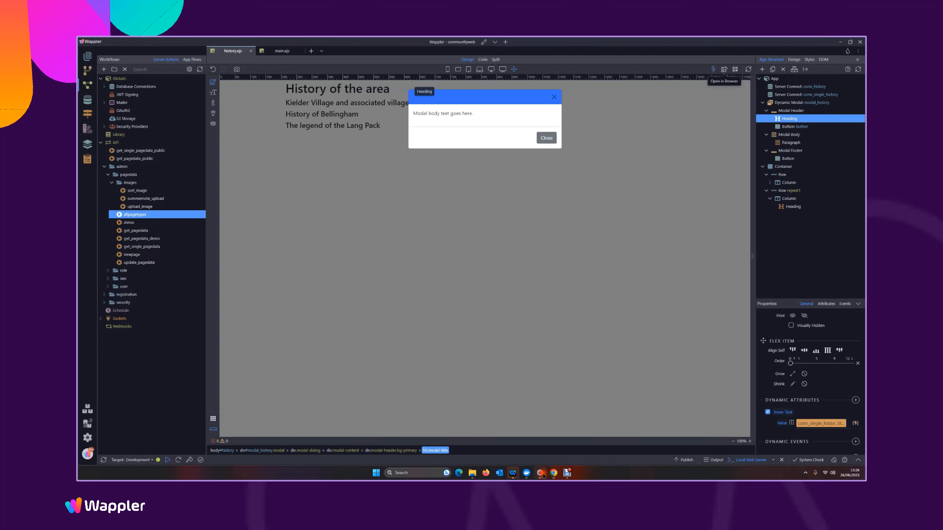
{"action": "left_click", "coordinate": [460, 113]}
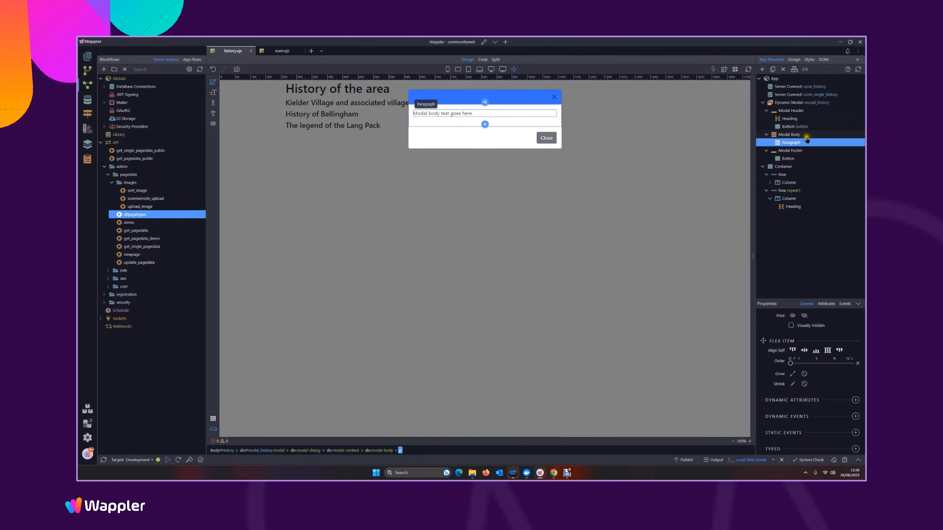
{"action": "right_click", "coordinate": [794, 134]}
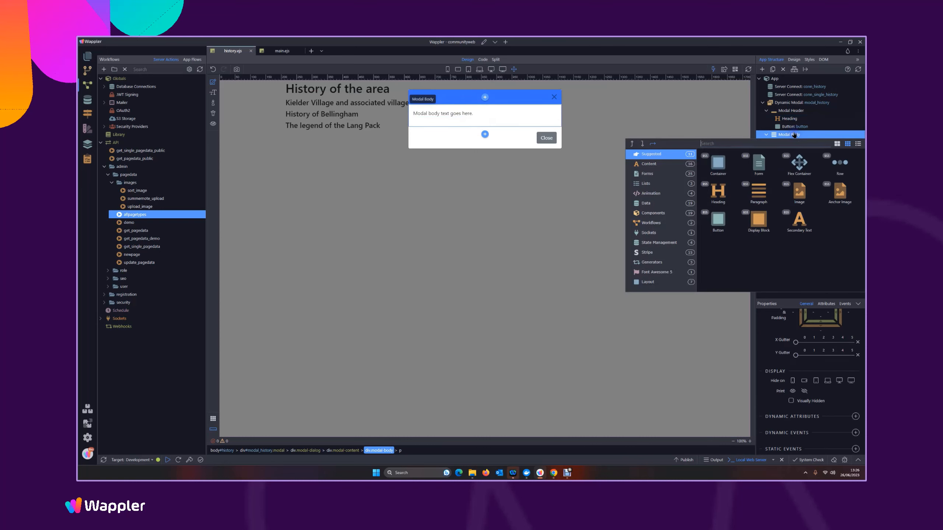
{"action": "left_click", "coordinate": [721, 161]}
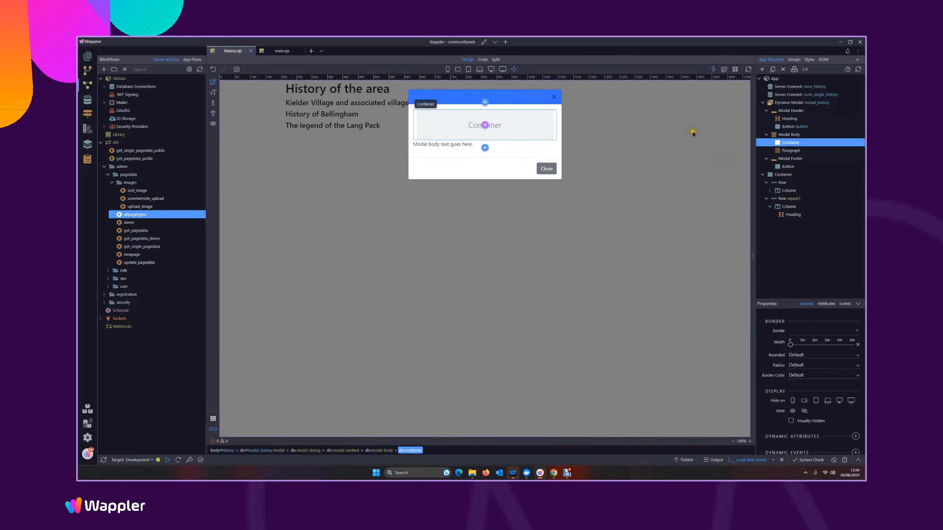
{"action": "left_click", "coordinate": [482, 125]}
{"action": "left_click", "coordinate": [484, 125]}
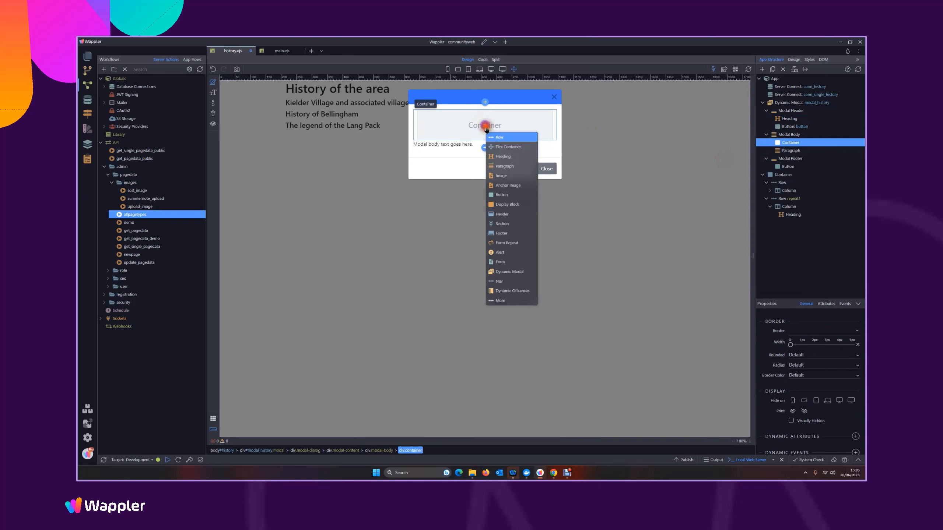
{"action": "left_click", "coordinate": [496, 137]}
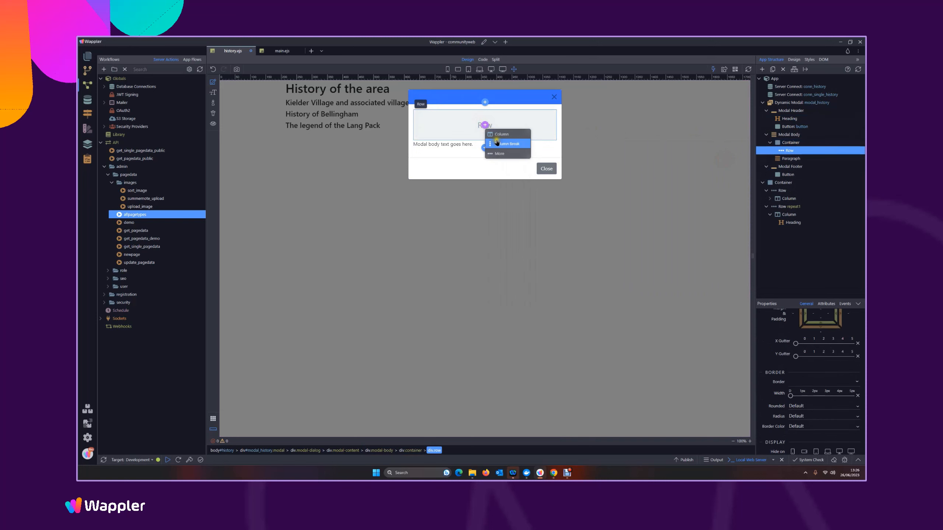
{"action": "left_click", "coordinate": [497, 136]}
Move the modal body's existing paragraph into the new column and expand the container's structure down to it
{"action": "left_click_drag", "start_coordinate": [789, 167], "coordinate": [787, 158]}
{"action": "left_click", "coordinate": [769, 142]}
{"action": "left_click", "coordinate": [773, 151]}
{"action": "left_click", "coordinate": [777, 158]}
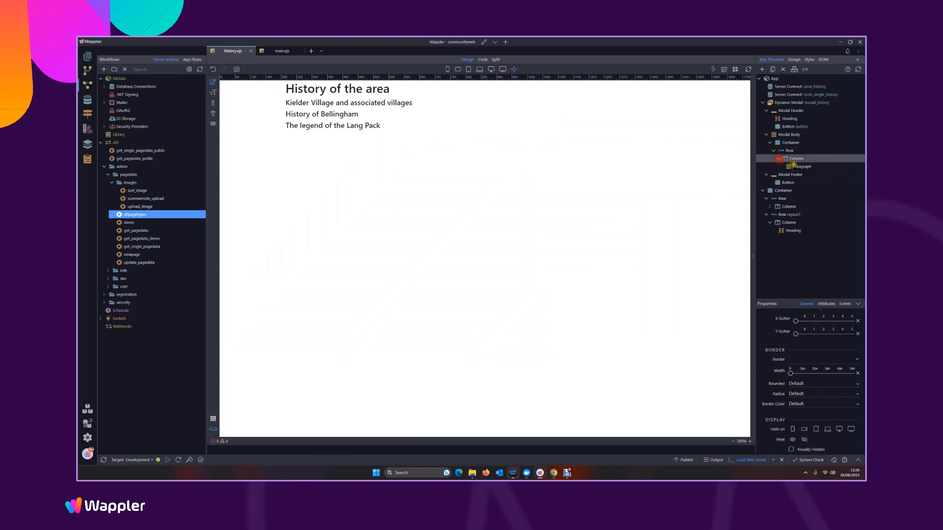
Add an Inner HTML dynamic attribute to the paragraph in the modal body's column
{"action": "left_click", "coordinate": [799, 166]}
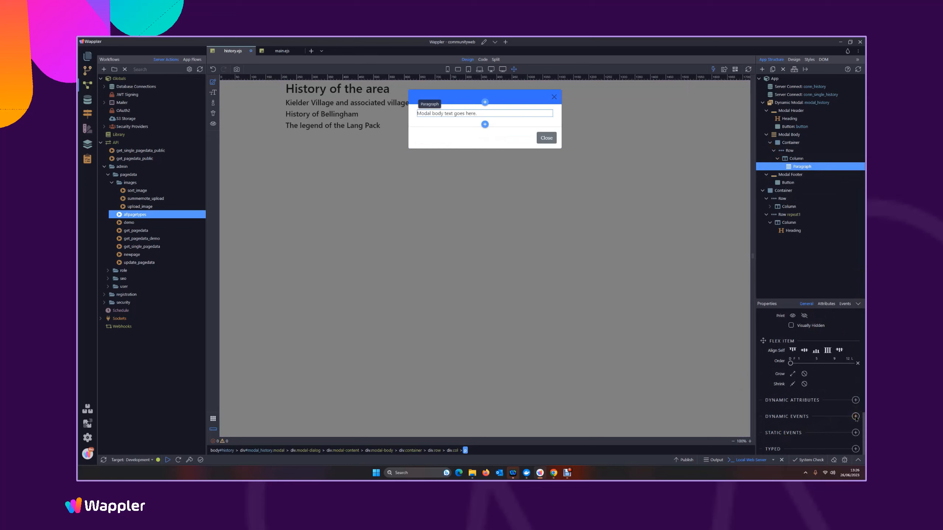
{"action": "left_click", "coordinate": [854, 401]}
{"action": "mouse_move", "coordinate": [837, 435]}
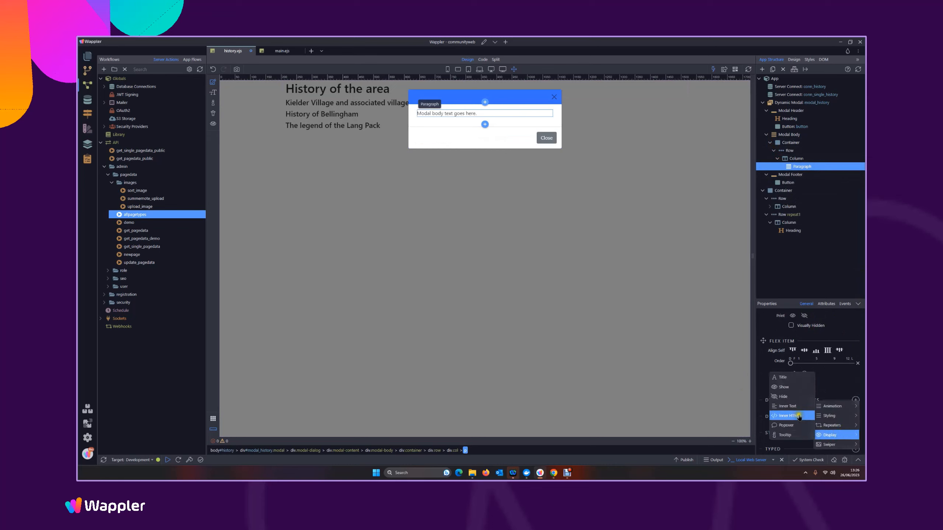
{"action": "left_click", "coordinate": [792, 417]}
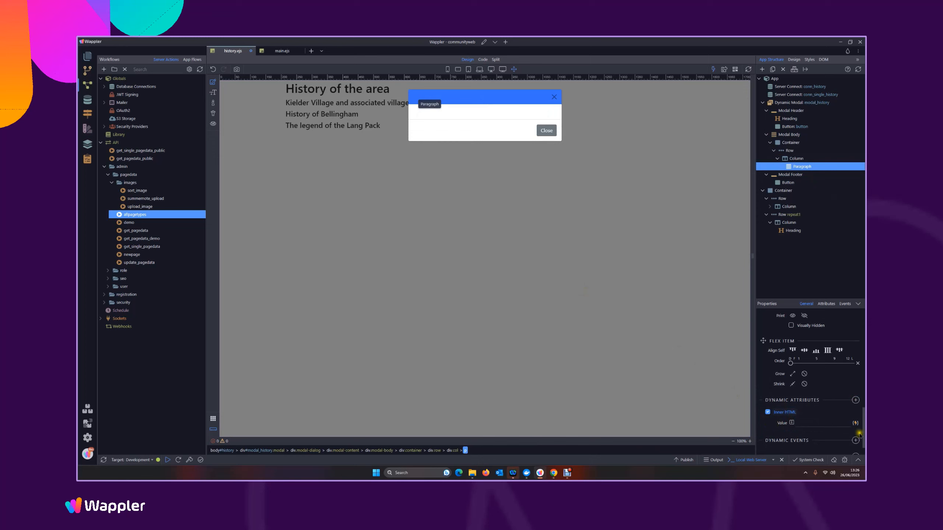
Bind the paragraph's inner HTML to the description field of conn_single_history's query data and save the page
{"action": "left_click", "coordinate": [854, 424]}
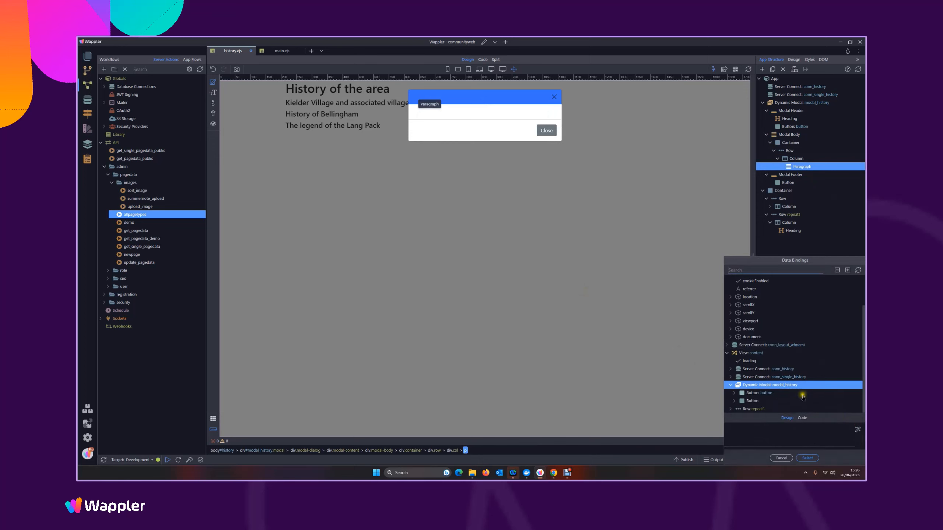
{"action": "left_click", "coordinate": [730, 377]}
{"action": "scroll", "coordinate": [782, 390], "scroll_direction": "down", "scroll_amount": 3}
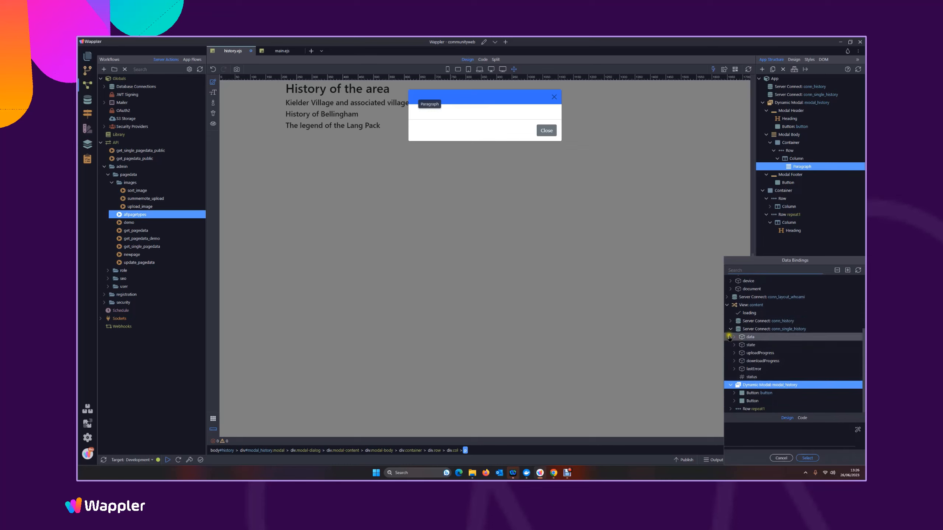
{"action": "left_click", "coordinate": [732, 337]}
{"action": "left_click", "coordinate": [736, 353]}
{"action": "scroll", "coordinate": [806, 379], "scroll_direction": "down", "scroll_amount": 3}
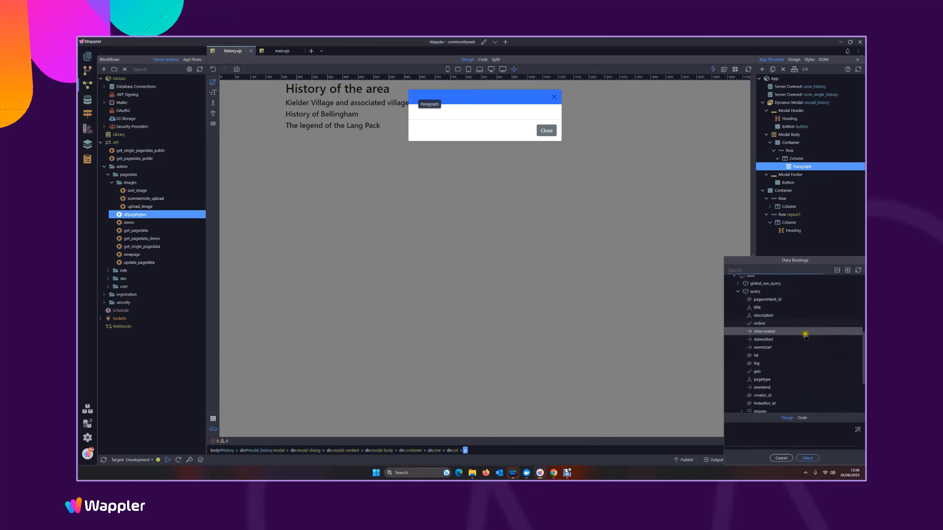
{"action": "left_click", "coordinate": [768, 316]}
{"action": "left_click", "coordinate": [805, 458]}
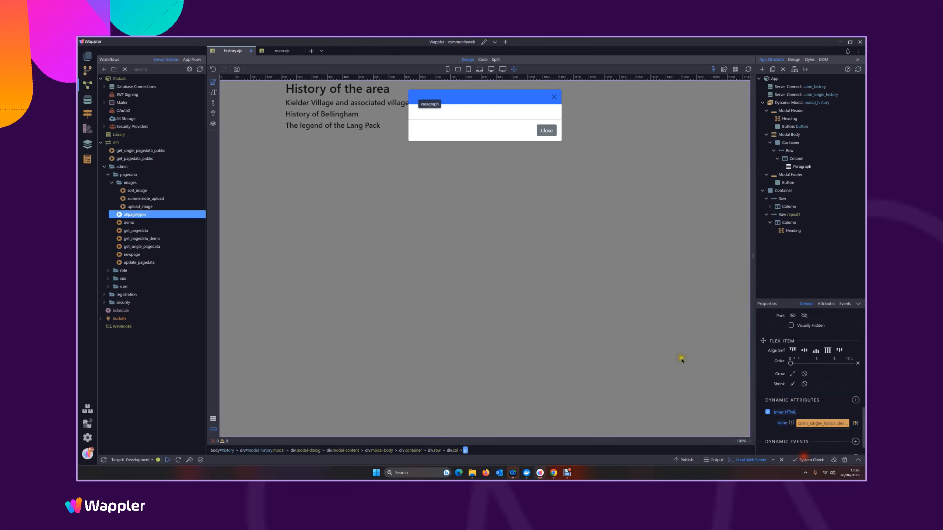
{"action": "key", "text": "ctrl+s"}
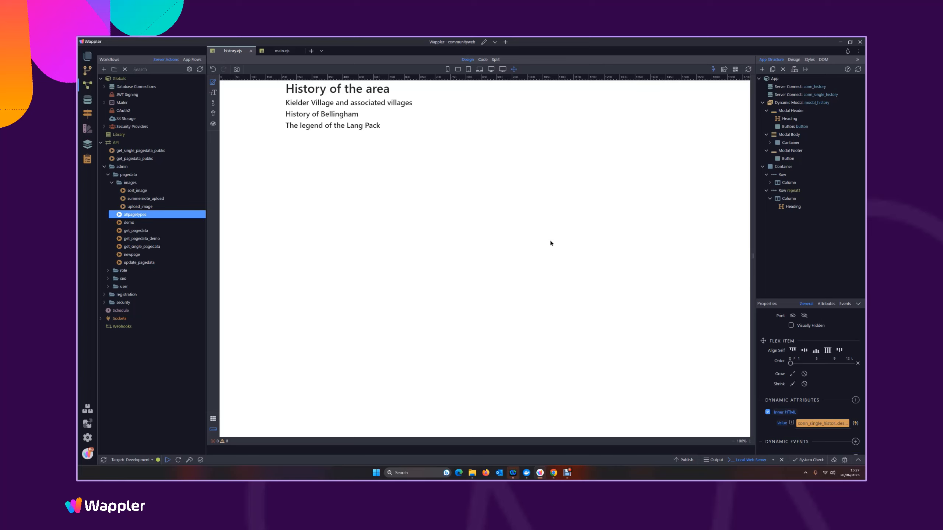
Preview the history page in the browser and review the modal content for The legend of the Lang Pack and History of Bellingham
{"action": "left_click", "coordinate": [724, 69]}
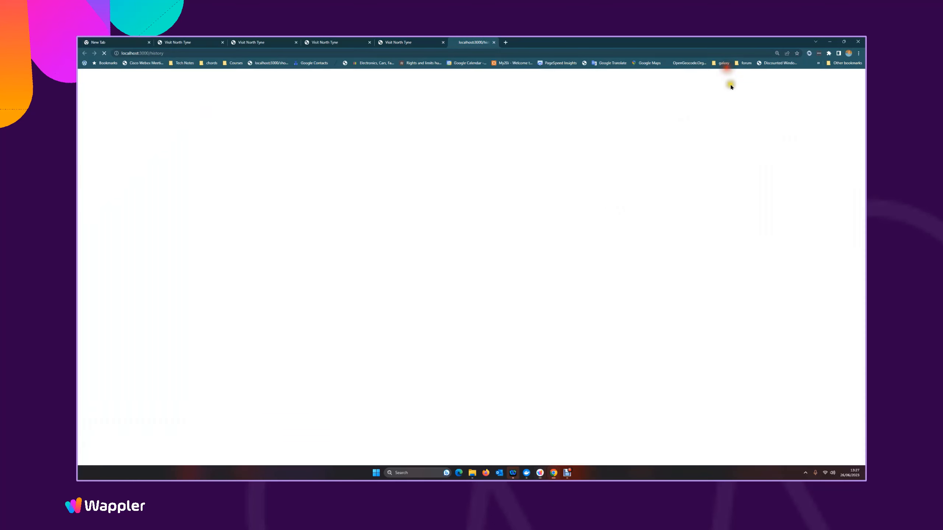
{"action": "left_click", "coordinate": [324, 138]}
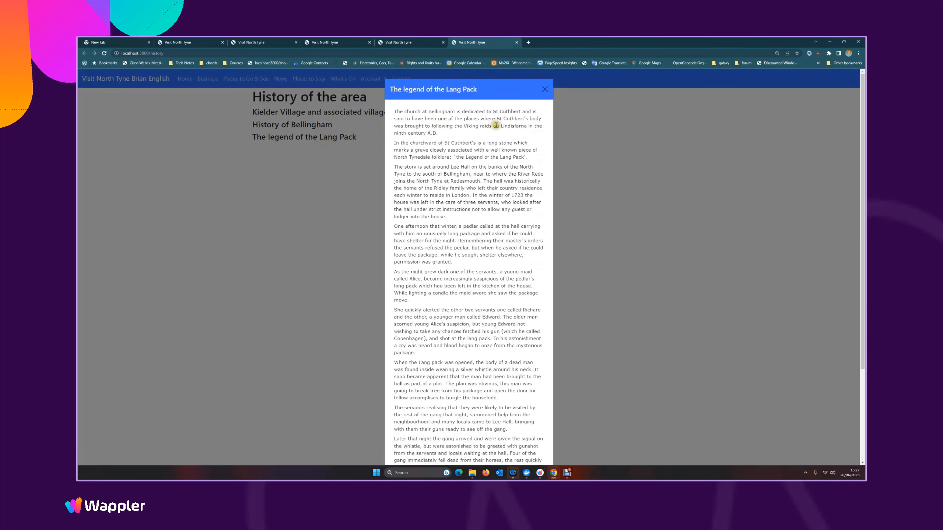
{"action": "scroll", "coordinate": [517, 155], "scroll_direction": "down", "scroll_amount": 3}
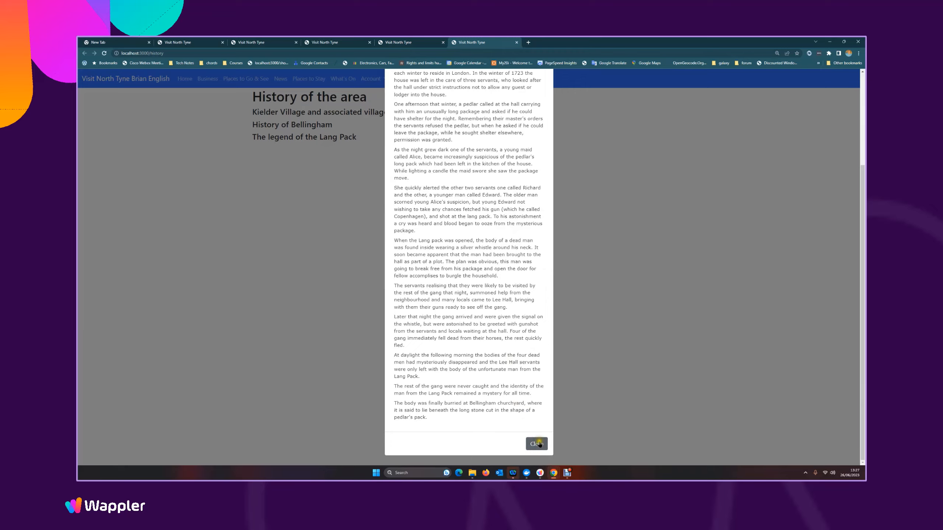
{"action": "left_click", "coordinate": [545, 444]}
{"action": "left_click", "coordinate": [299, 124]}
{"action": "scroll", "coordinate": [485, 271], "scroll_direction": "down", "scroll_amount": 1}
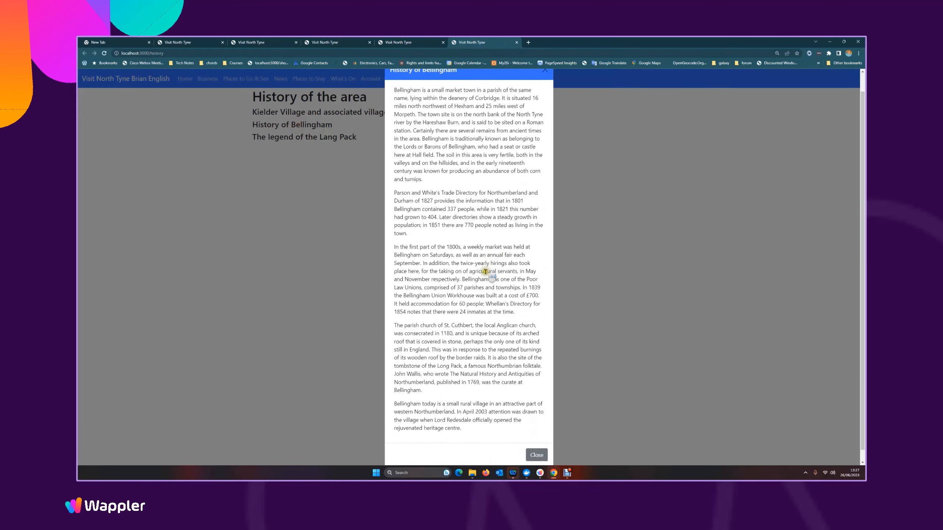
{"action": "scroll", "coordinate": [485, 271], "scroll_direction": "down", "scroll_amount": 1}
{"action": "left_click", "coordinate": [537, 444]}
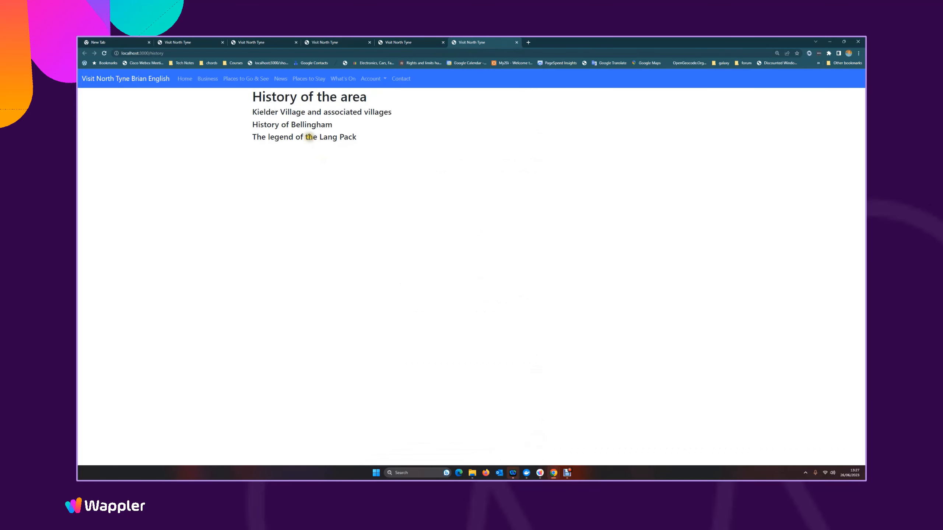
Recheck The legend of the Lang Pack, view Kielder Village and associated villages in the modal, and close it
{"action": "left_click", "coordinate": [309, 136]}
{"action": "scroll", "coordinate": [494, 230], "scroll_direction": "down", "scroll_amount": 5}
{"action": "scroll", "coordinate": [529, 179], "scroll_direction": "up", "scroll_amount": 5}
{"action": "left_click", "coordinate": [545, 88]}
{"action": "left_click", "coordinate": [322, 112]}
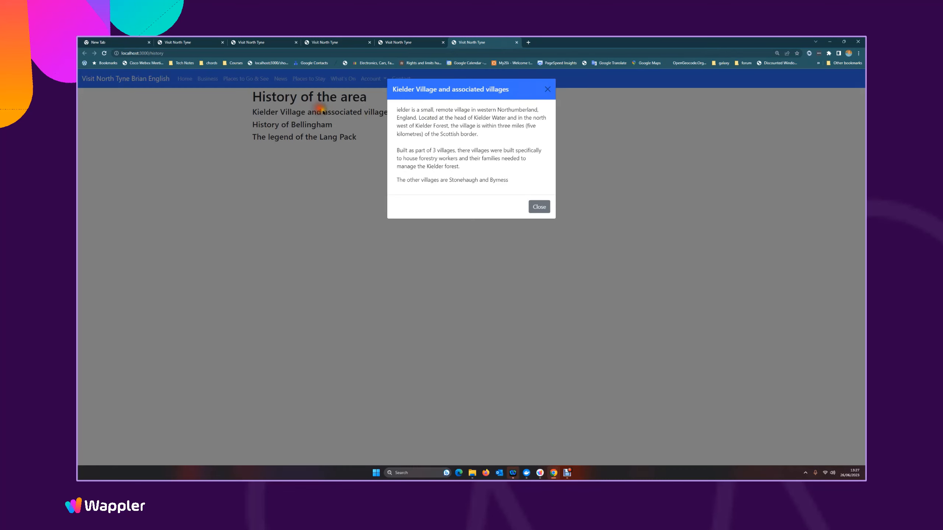
{"action": "left_click", "coordinate": [545, 90]}
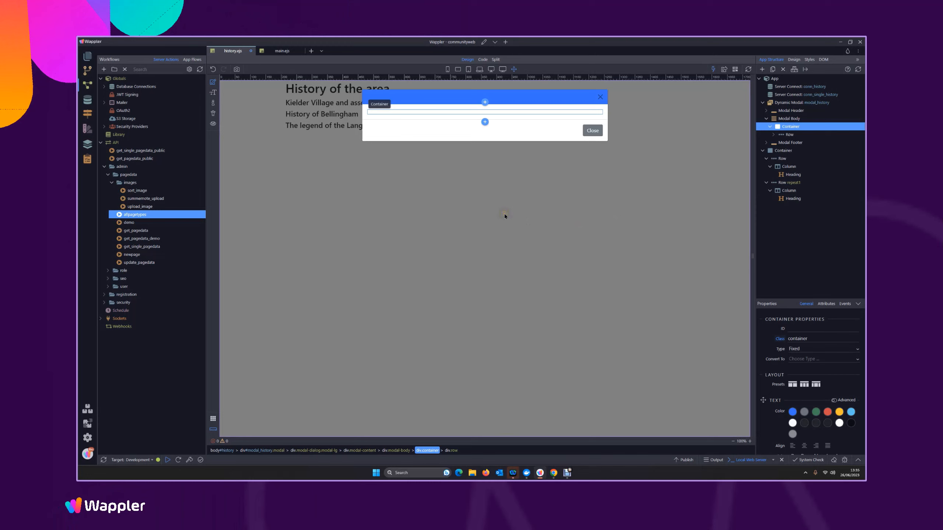
Add a second row after the existing row in the modal body's container and convert it to Masonry
{"action": "left_click", "coordinate": [773, 135]}
{"action": "right_click", "coordinate": [786, 134]}
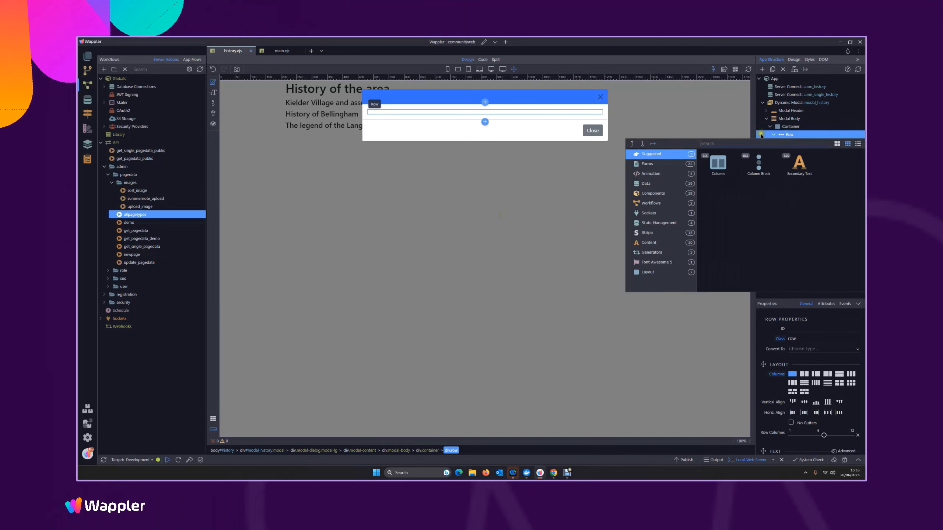
{"action": "left_click", "coordinate": [642, 145]}
{"action": "left_click", "coordinate": [714, 175]}
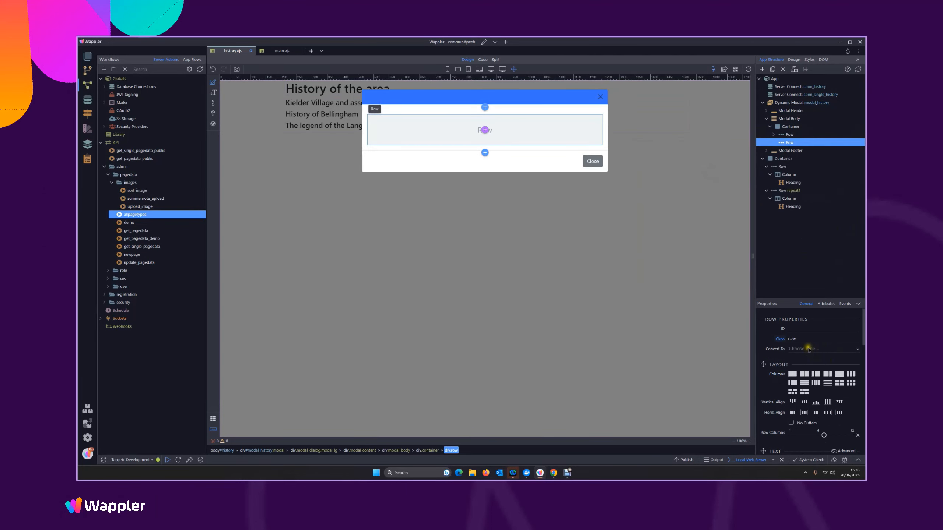
{"action": "left_click", "coordinate": [809, 349]}
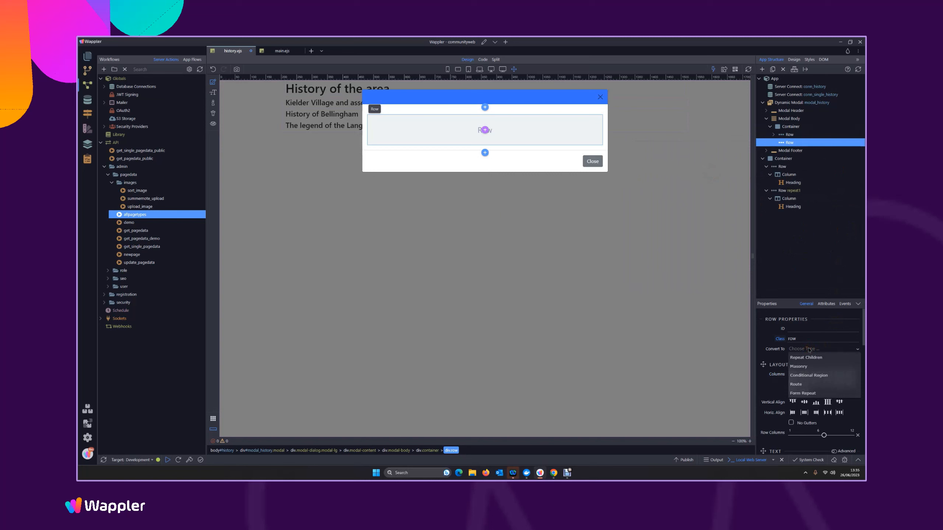
{"action": "left_click", "coordinate": [799, 367]}
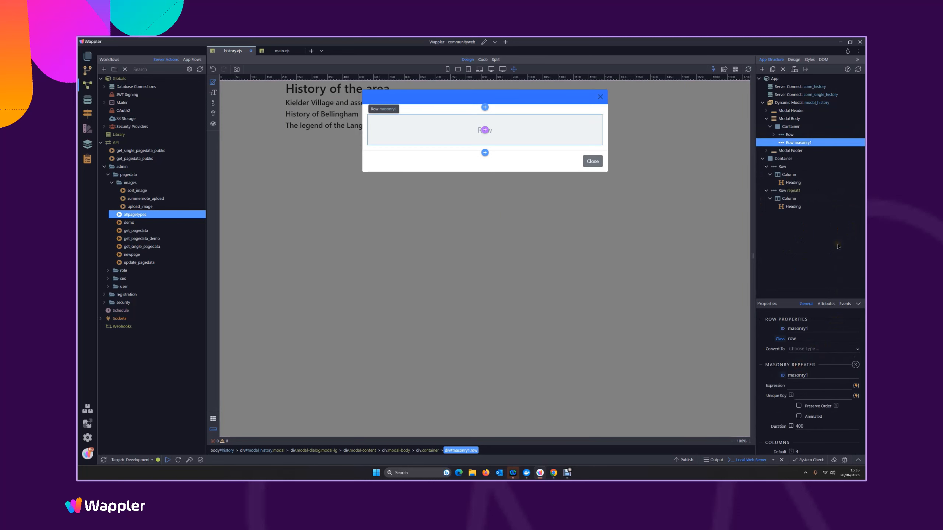
Bind the masonry row's repeat expression to the images array in conn_single_history's query data
{"action": "left_click", "coordinate": [855, 386]}
{"action": "scroll", "coordinate": [794, 353], "scroll_direction": "down", "scroll_amount": 2}
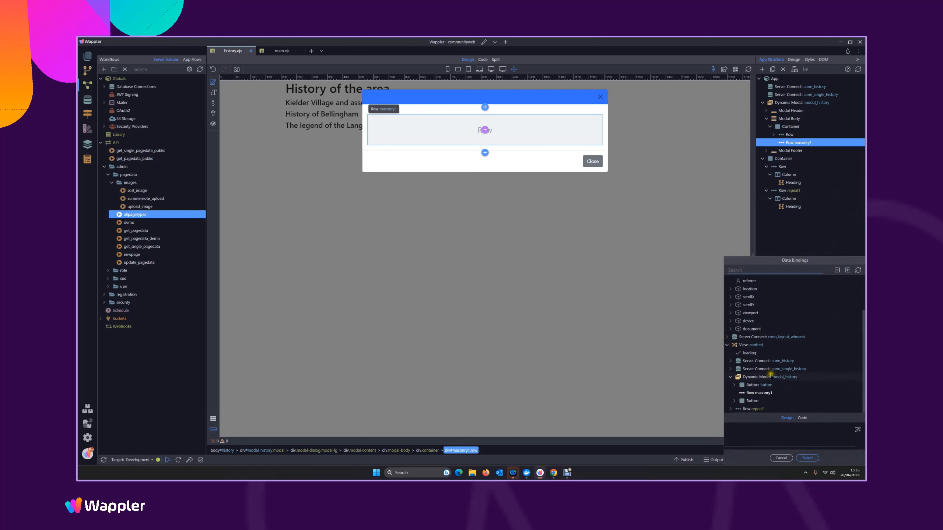
{"action": "left_click", "coordinate": [734, 371]}
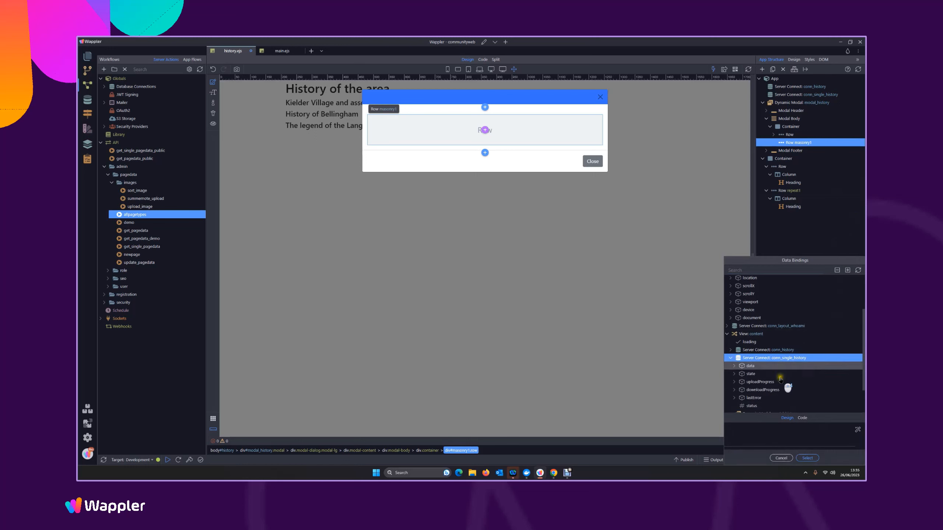
{"action": "scroll", "coordinate": [785, 386], "scroll_direction": "down", "scroll_amount": 2}
{"action": "left_click", "coordinate": [735, 328]}
{"action": "scroll", "coordinate": [779, 371], "scroll_direction": "down", "scroll_amount": 4}
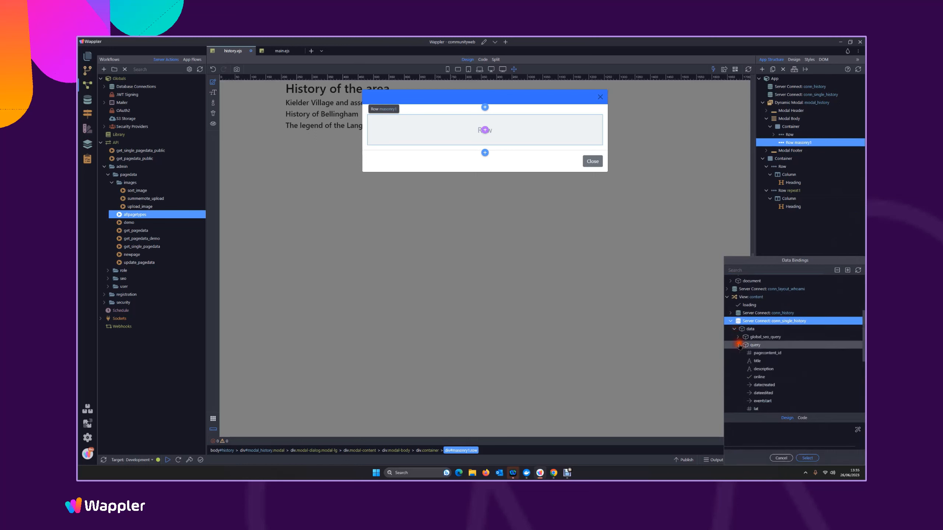
{"action": "left_click", "coordinate": [761, 373]}
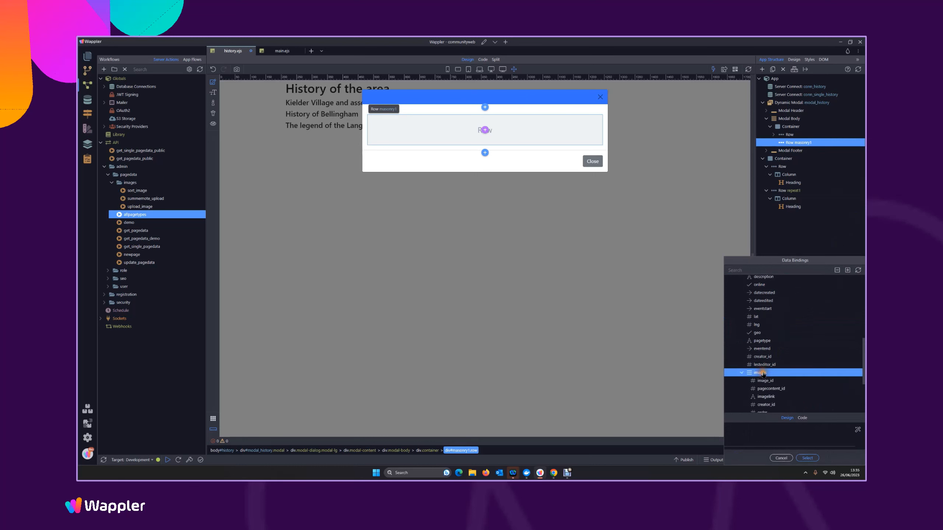
{"action": "left_click", "coordinate": [807, 458]}
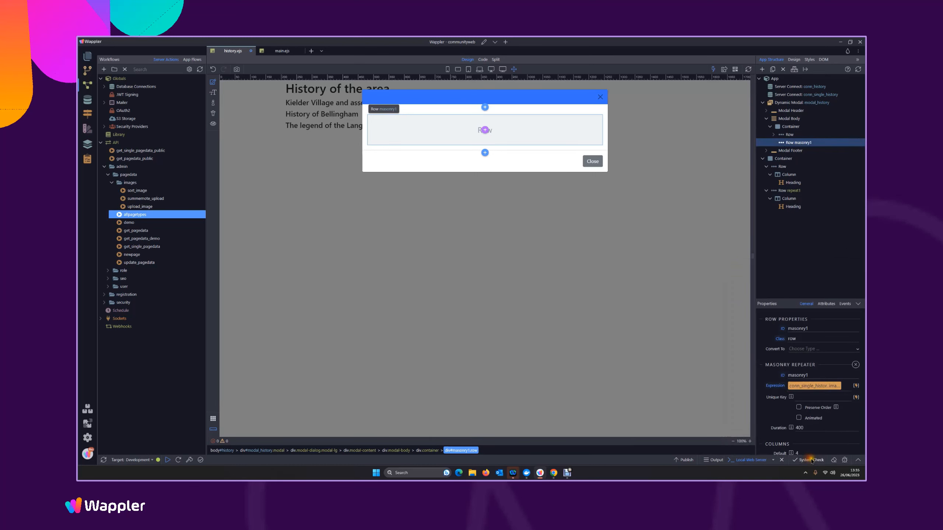
Set the masonry repeater's unique key to the image_id field
{"action": "left_click", "coordinate": [855, 397]}
{"action": "left_click", "coordinate": [770, 344]}
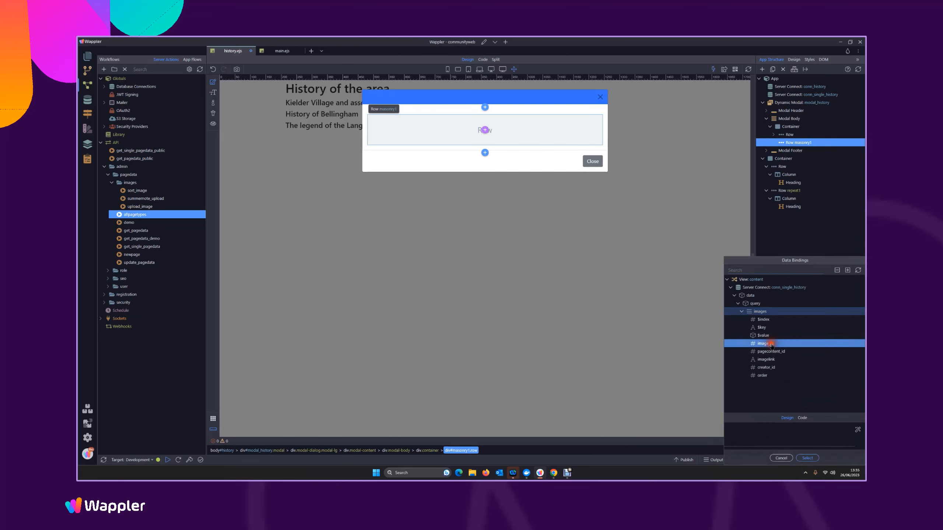
{"action": "left_click", "coordinate": [807, 458]}
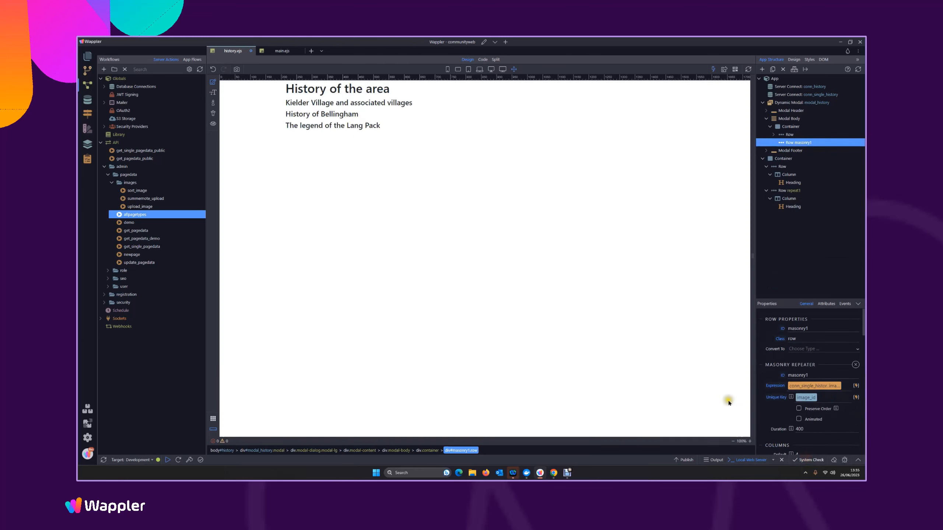
Add a column containing an image to the masonry row and make the image responsive with the thumbnail style
{"action": "left_click", "coordinate": [802, 141]}
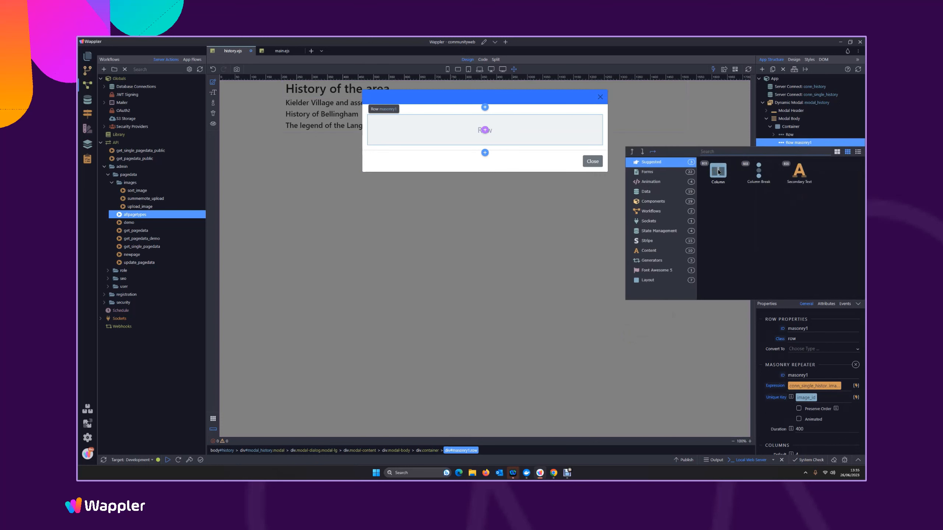
{"action": "left_click", "coordinate": [718, 172]}
{"action": "left_click", "coordinate": [805, 150]}
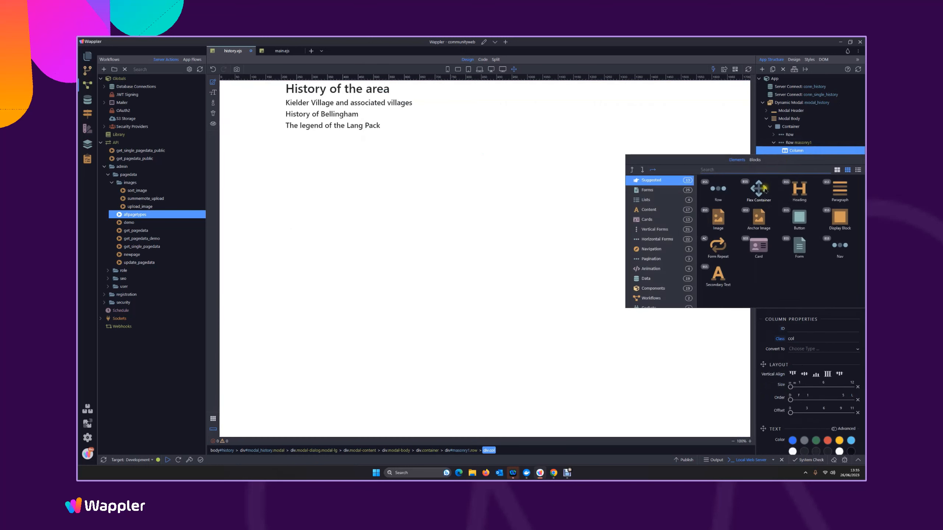
{"action": "left_click", "coordinate": [718, 217]}
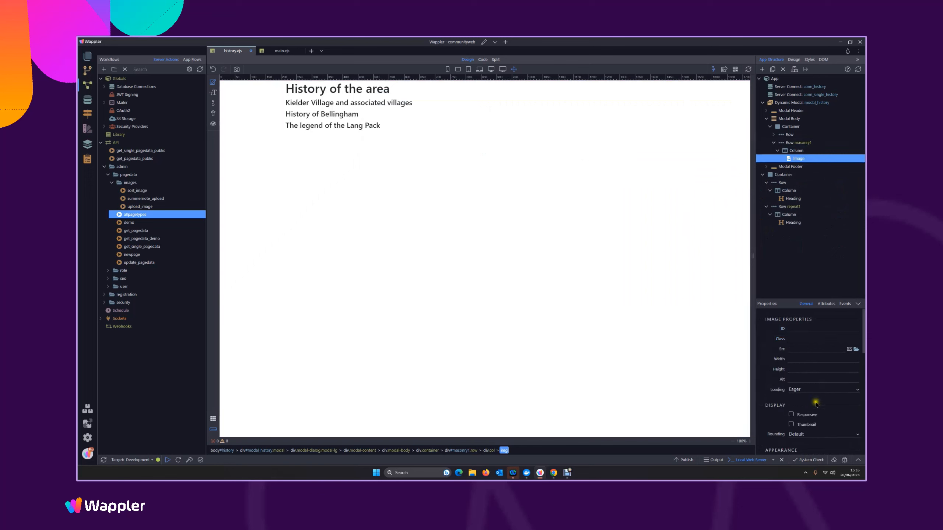
{"action": "left_click", "coordinate": [791, 414]}
{"action": "left_click", "coordinate": [791, 424]}
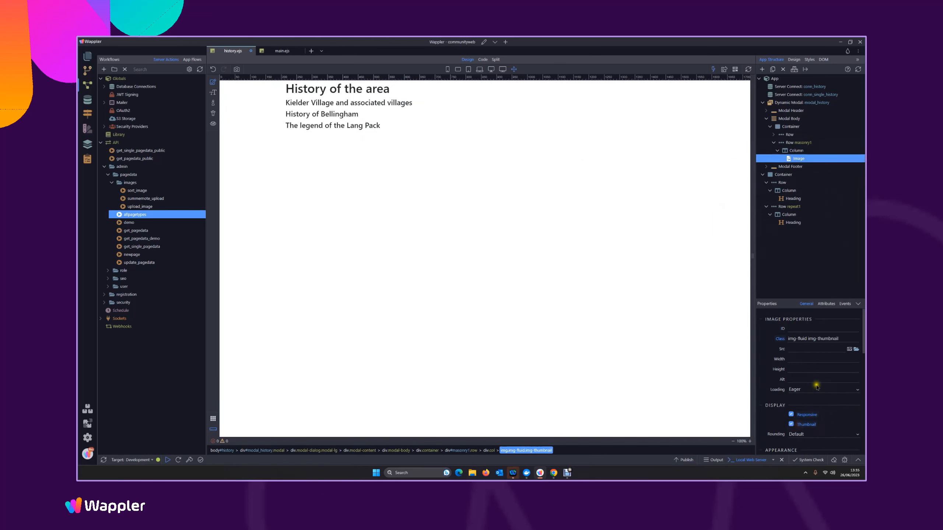
Add a dynamic Image Source attribute to the masonry column's image
{"action": "scroll", "coordinate": [820, 389], "scroll_direction": "down", "scroll_amount": 10}
{"action": "scroll", "coordinate": [831, 386], "scroll_direction": "down", "scroll_amount": 2}
{"action": "left_click", "coordinate": [856, 415]}
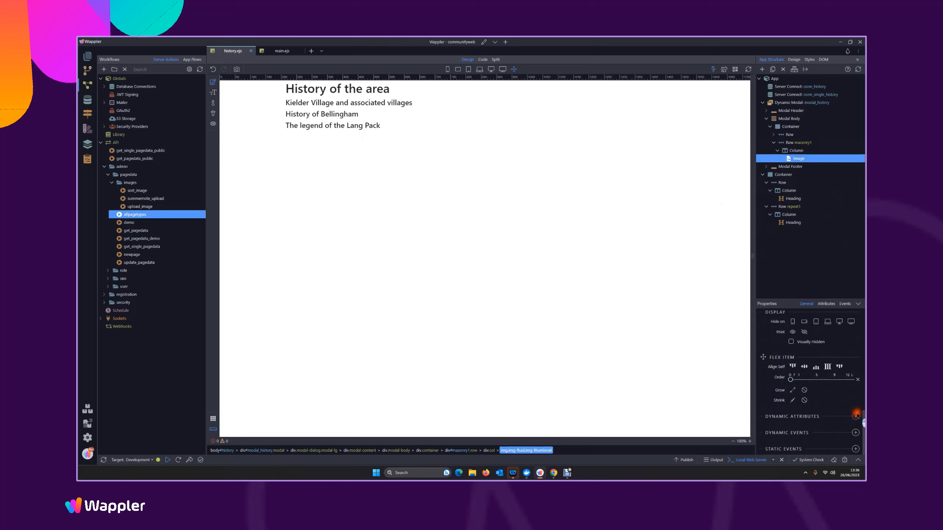
{"action": "mouse_move", "coordinate": [836, 407]}
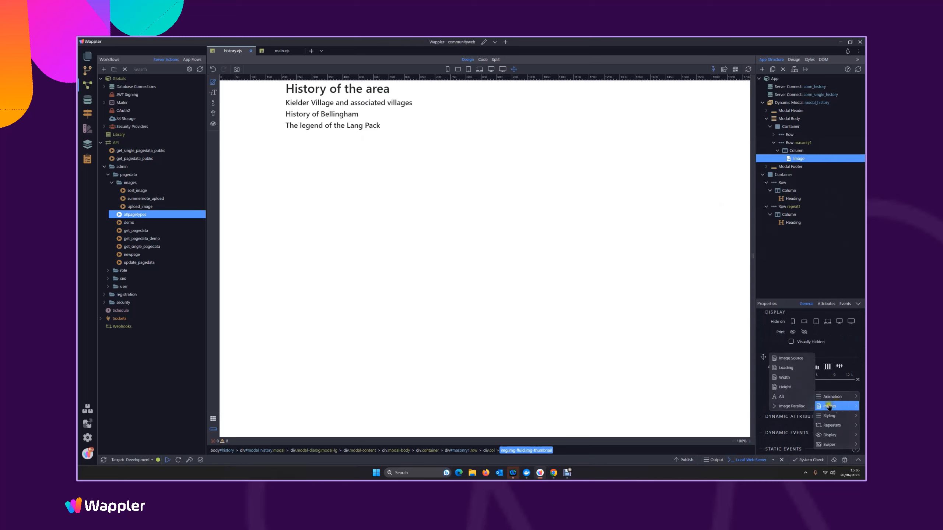
{"action": "left_click", "coordinate": [790, 358]}
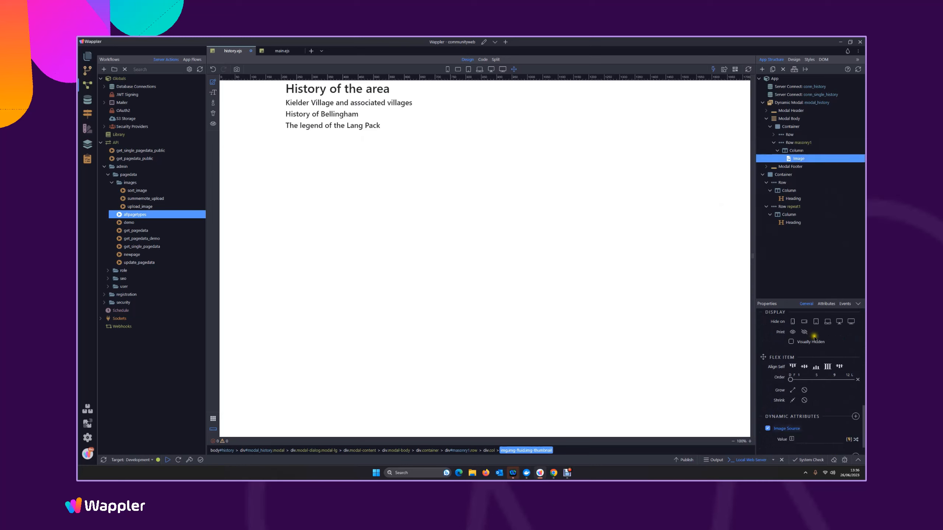
Start the image source expression with /uploads/pageimages/ followed by the pagecontent_id binding from the masonry1 row
{"action": "left_click", "coordinate": [849, 439]}
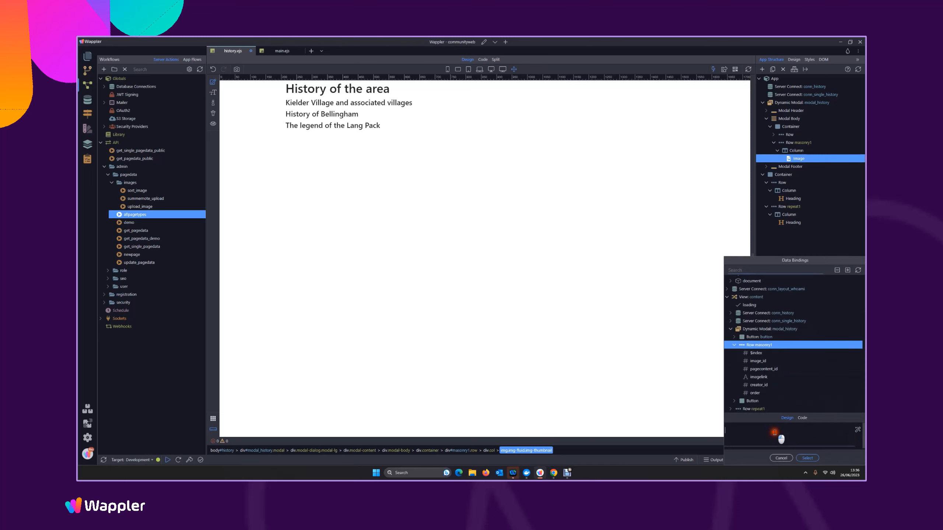
{"action": "type", "text": "/"}
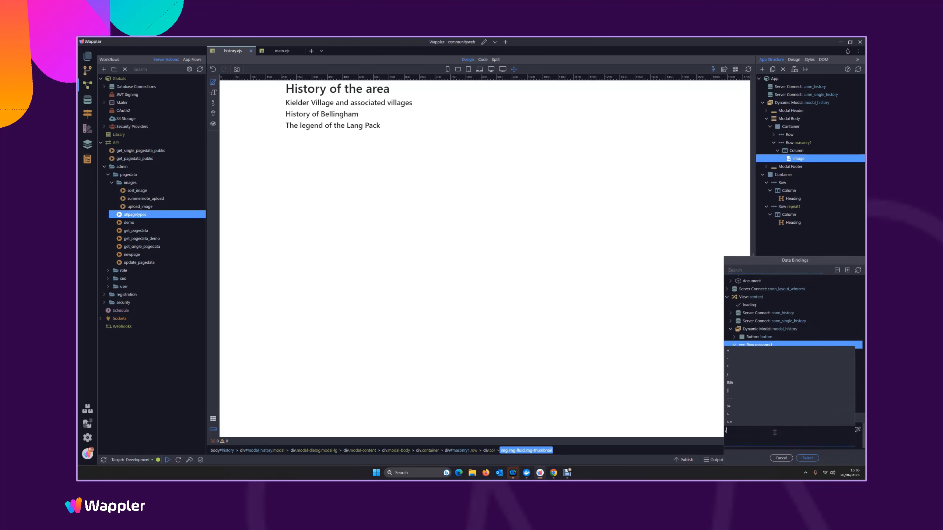
{"action": "type", "text": "uploads/pageim"}
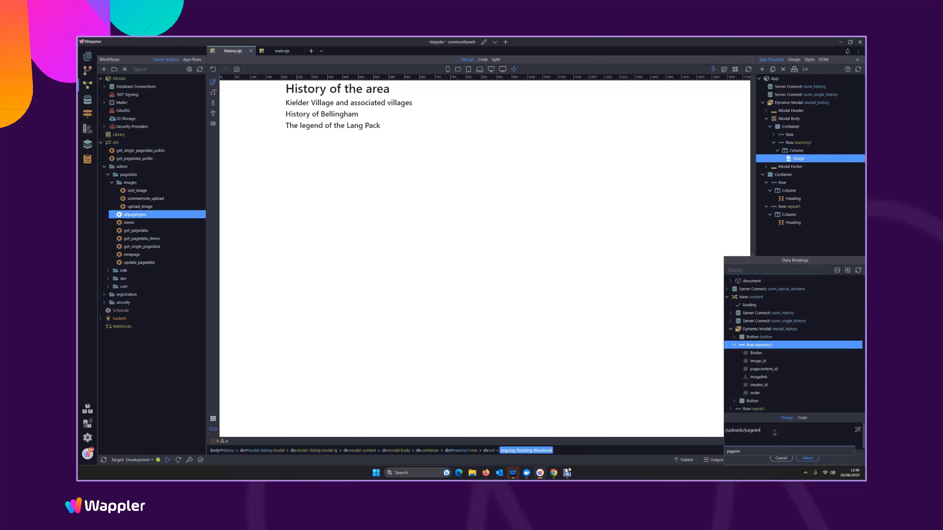
{"action": "type", "text": "ages/"}
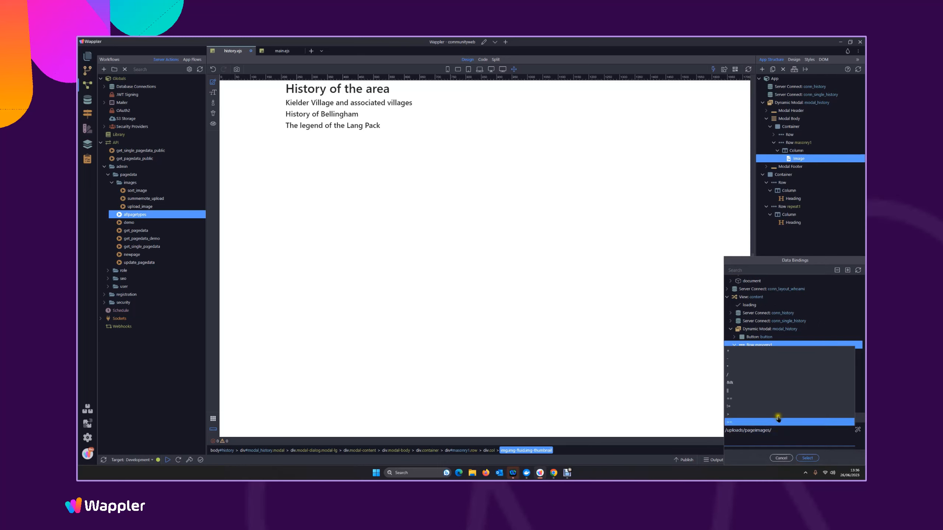
{"action": "left_click", "coordinate": [800, 437]}
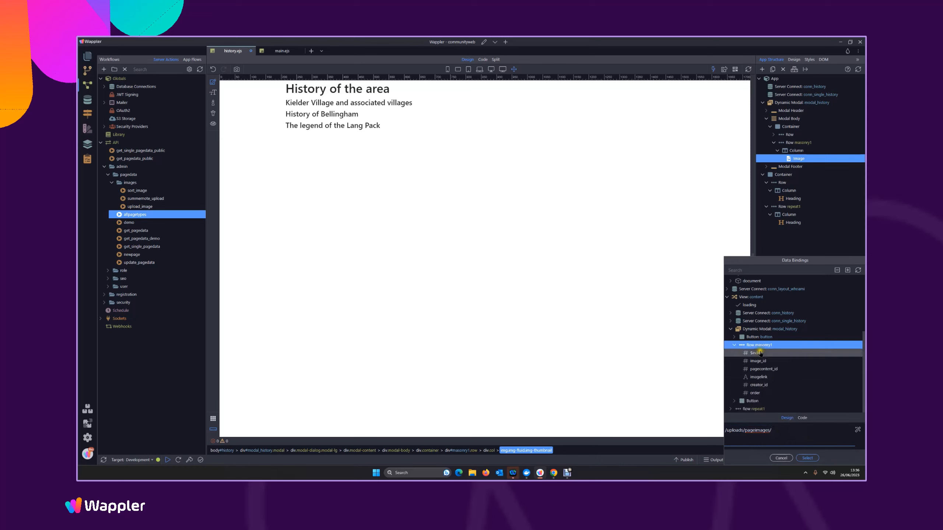
{"action": "double_click", "coordinate": [777, 370]}
Complete the image source expression with /full/ and masonry1's imagelink binding at its end, apply it, and save the page
{"action": "left_click", "coordinate": [842, 430]}
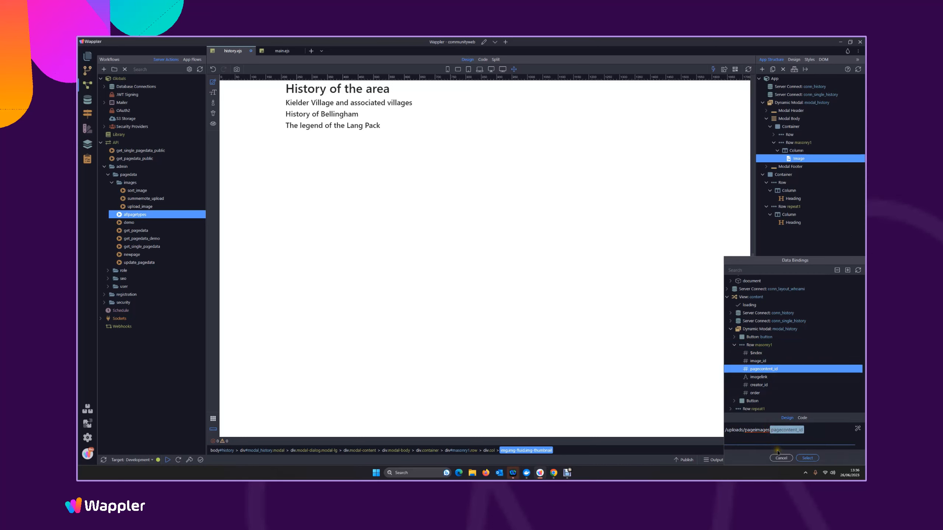
{"action": "type", "text": "/"}
{"action": "type", "text": "full/"}
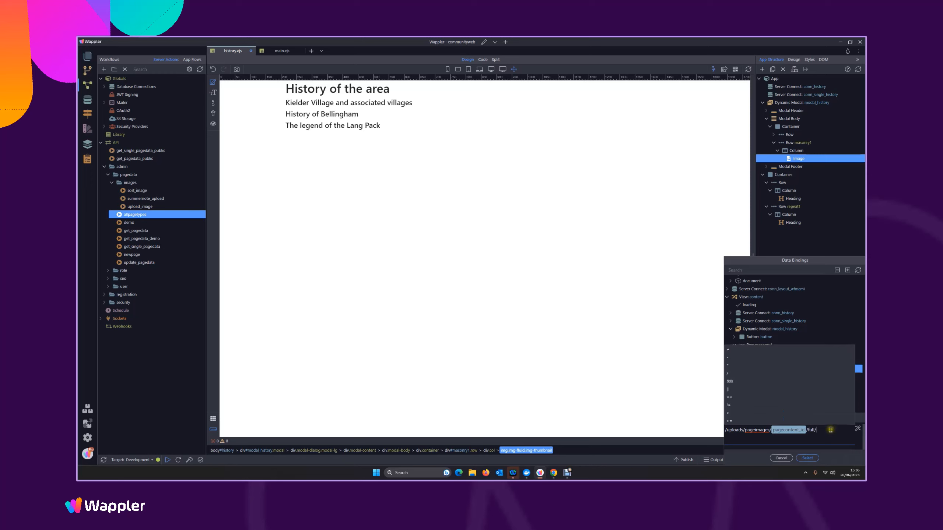
{"action": "left_click", "coordinate": [757, 376]}
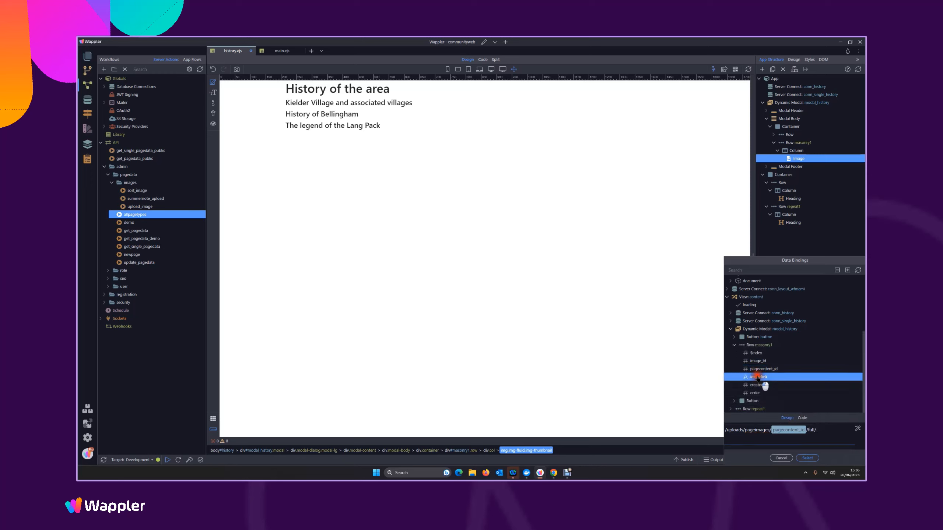
{"action": "left_click_drag", "start_coordinate": [759, 377], "coordinate": [746, 432]}
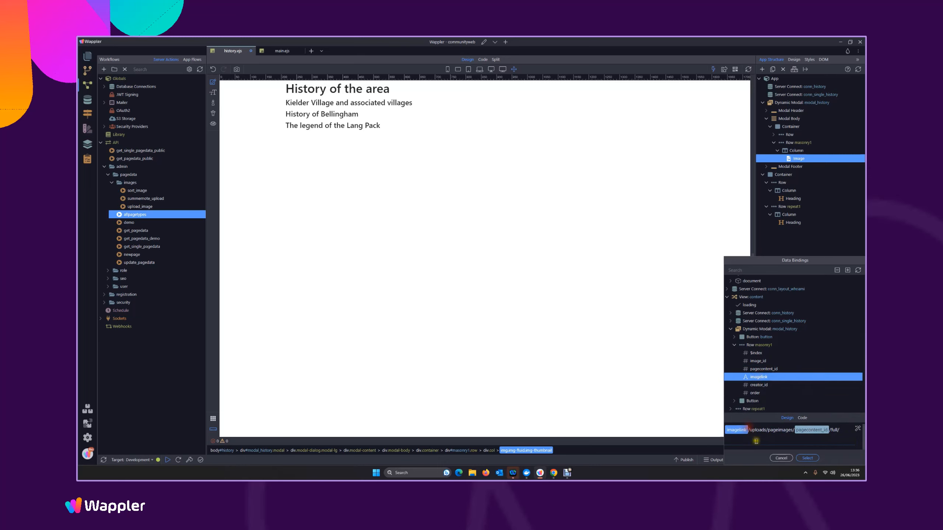
{"action": "left_click", "coordinate": [750, 430]}
{"action": "left_click", "coordinate": [836, 430]}
{"action": "double_click", "coordinate": [757, 377]}
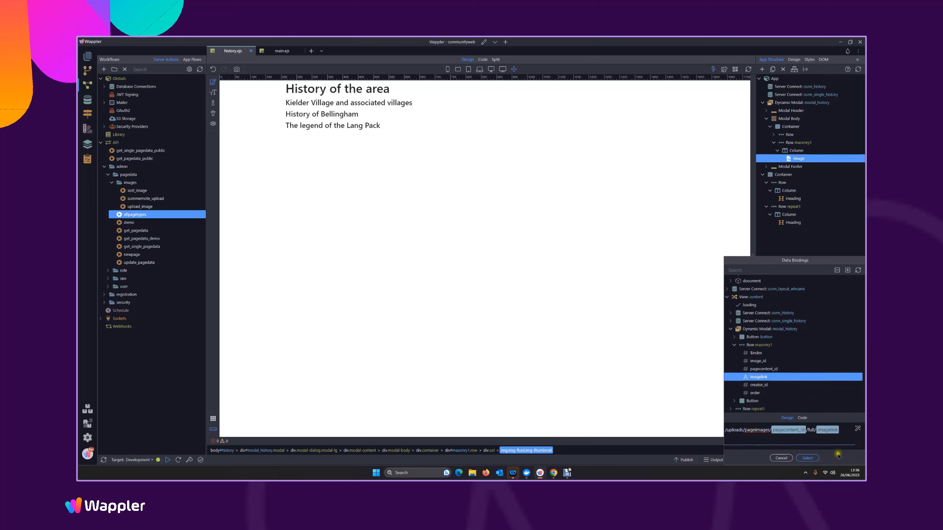
{"action": "left_click", "coordinate": [808, 458]}
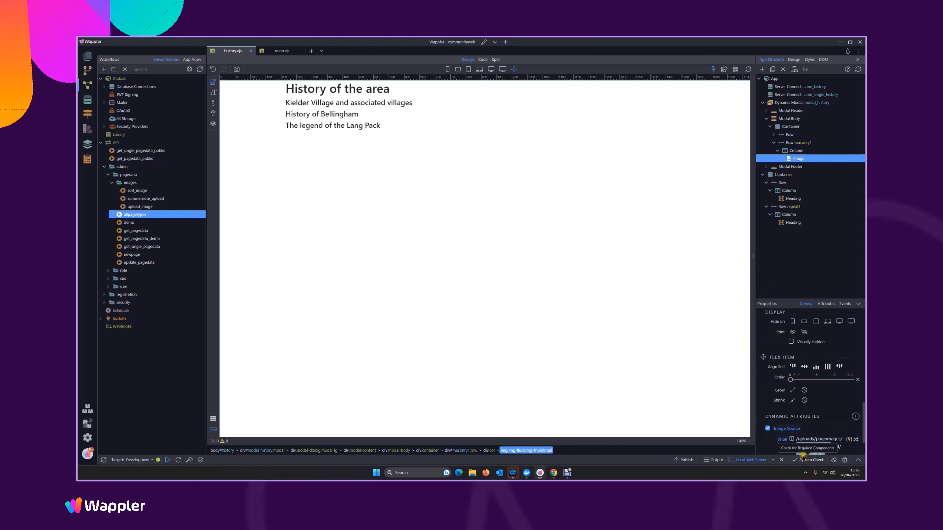
{"action": "key", "text": "ctrl+s"}
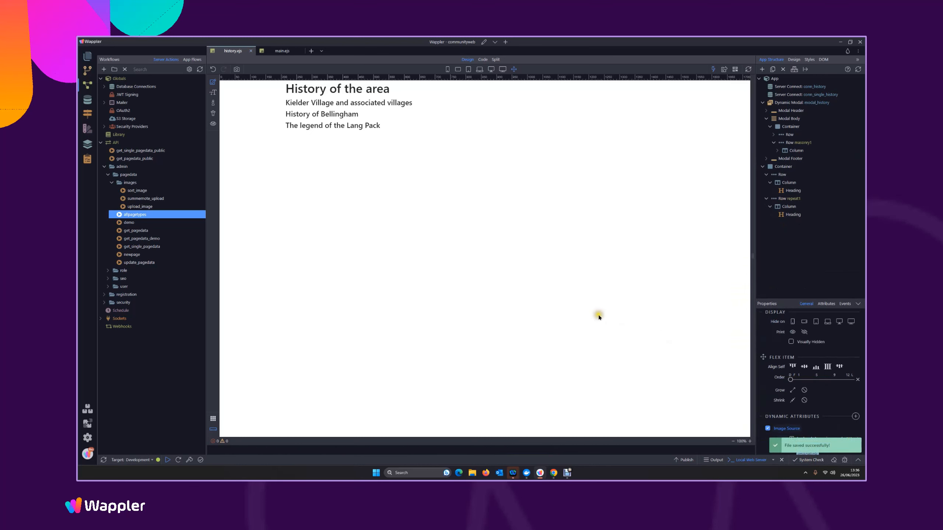
Preview the history page in the browser and check the image galleries in the Kielder Village and History of Bellingham modals
{"action": "left_click", "coordinate": [732, 73]}
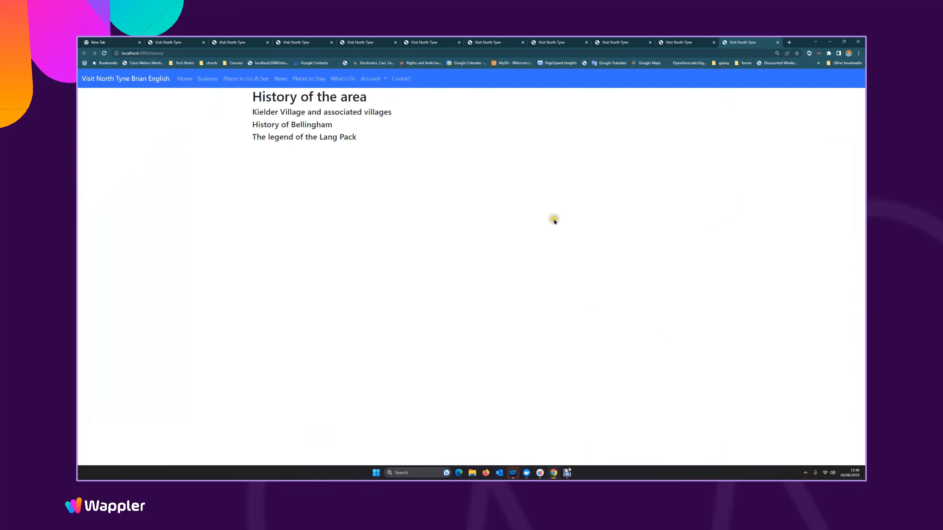
{"action": "left_click", "coordinate": [296, 109]}
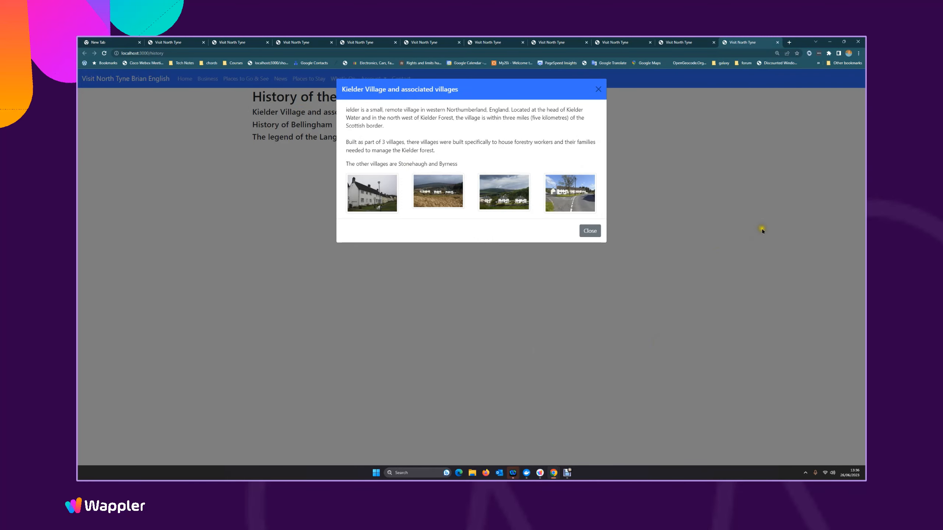
{"action": "left_click", "coordinate": [598, 90]}
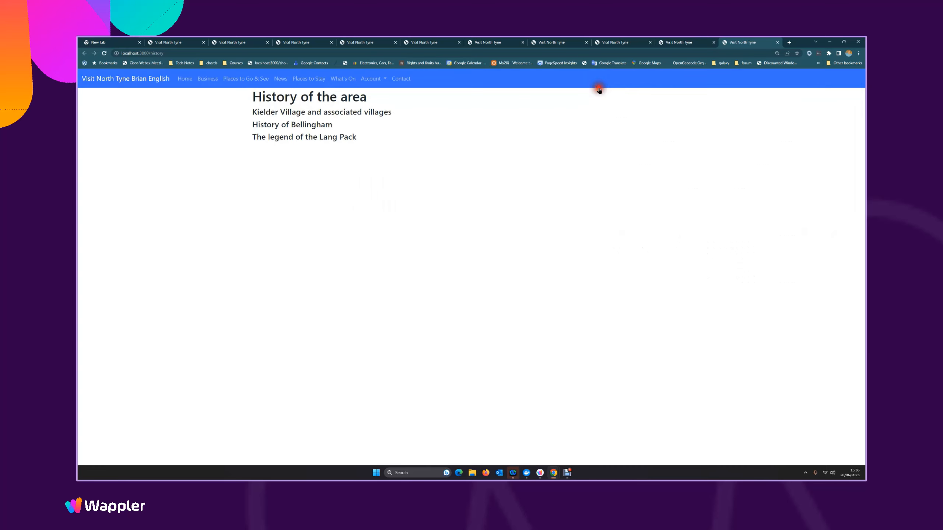
{"action": "left_click", "coordinate": [284, 124]}
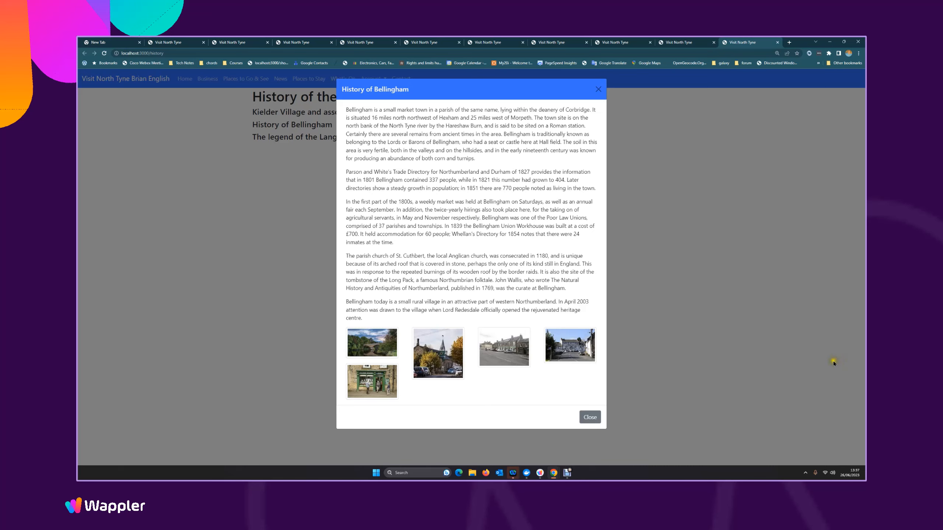
{"action": "left_click", "coordinate": [597, 90]}
Switch back to Wappler and examine the properties of the repeat1 row and its column, including the column's dynamic events
{"action": "left_click", "coordinate": [541, 473]}
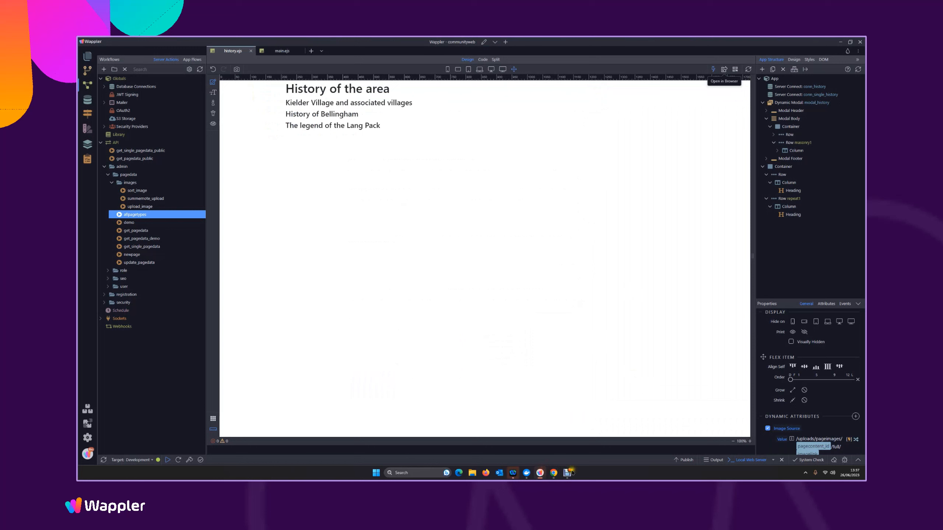
{"action": "left_click", "coordinate": [795, 197]}
{"action": "left_click", "coordinate": [796, 198]}
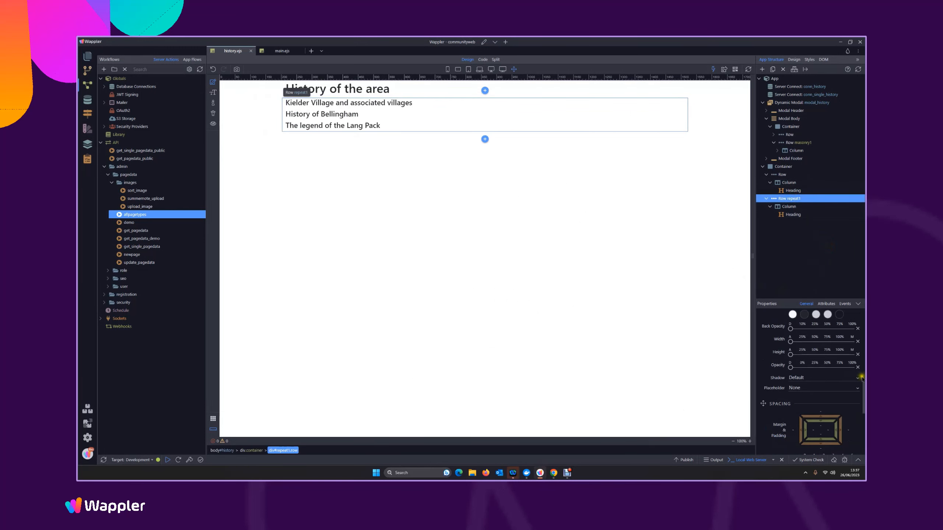
{"action": "scroll", "coordinate": [863, 396], "scroll_direction": "up", "scroll_amount": 5}
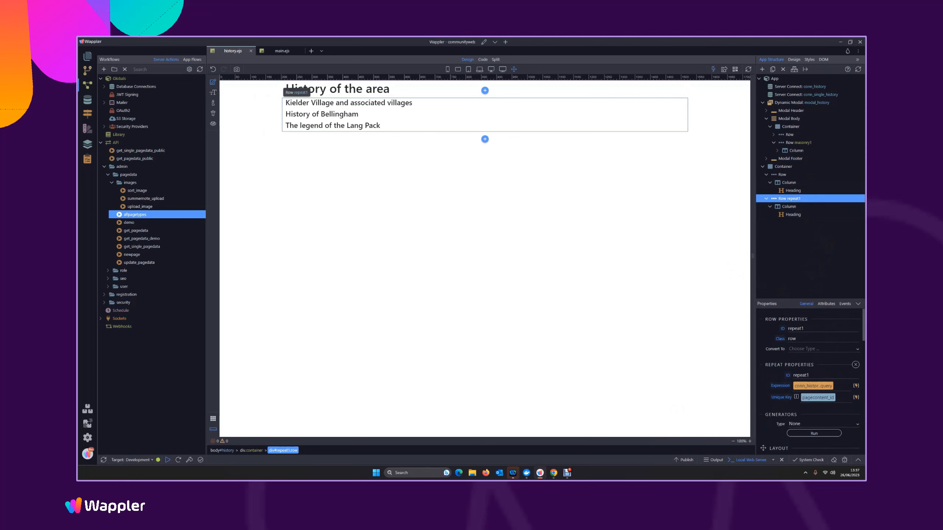
{"action": "scroll", "coordinate": [853, 412], "scroll_direction": "down", "scroll_amount": 5}
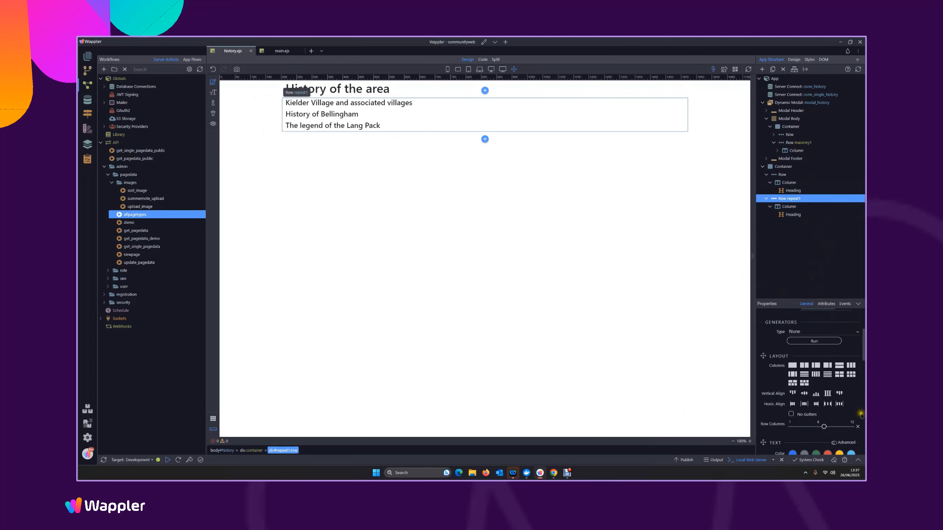
{"action": "scroll", "coordinate": [863, 413], "scroll_direction": "down", "scroll_amount": 5}
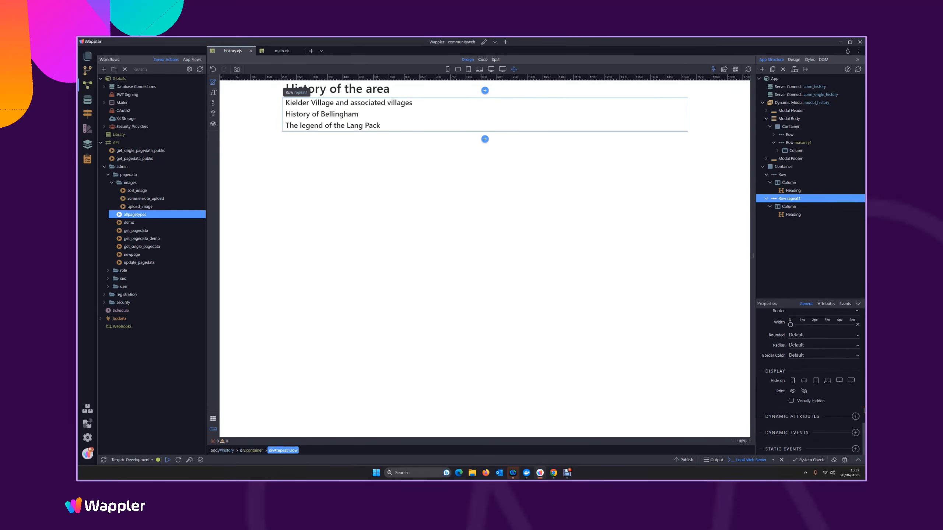
{"action": "left_click", "coordinate": [789, 207]}
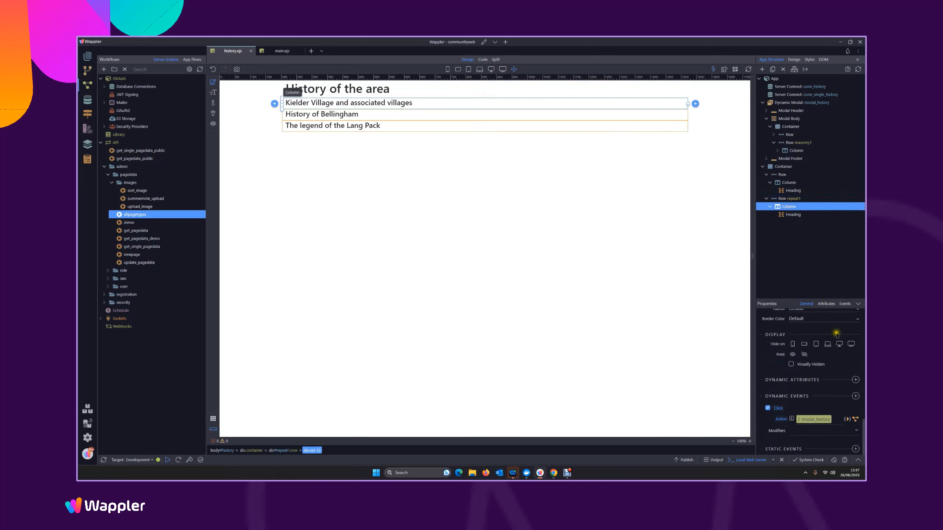
{"action": "scroll", "coordinate": [820, 367], "scroll_direction": "up", "scroll_amount": 5}
{"action": "scroll", "coordinate": [798, 368], "scroll_direction": "down", "scroll_amount": 3}
{"action": "scroll", "coordinate": [799, 367], "scroll_direction": "up", "scroll_amount": 3}
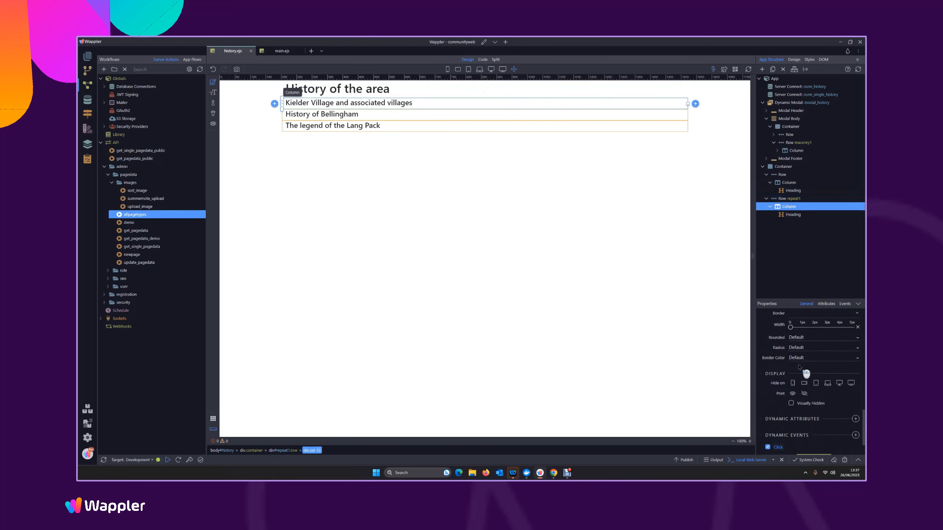
Inspect the repeated title heading and the page heading with its column, and reselect the repeat1 row
{"action": "left_click", "coordinate": [369, 103]}
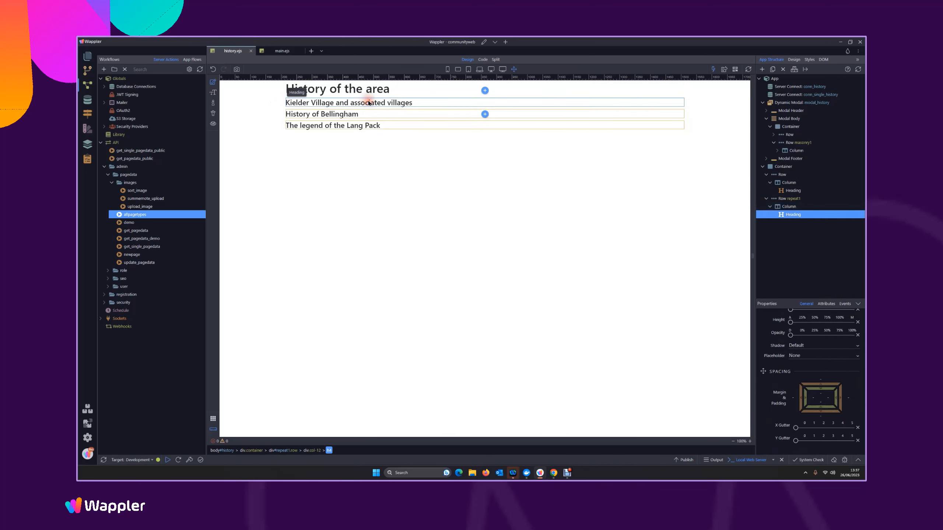
{"action": "left_click", "coordinate": [792, 184]}
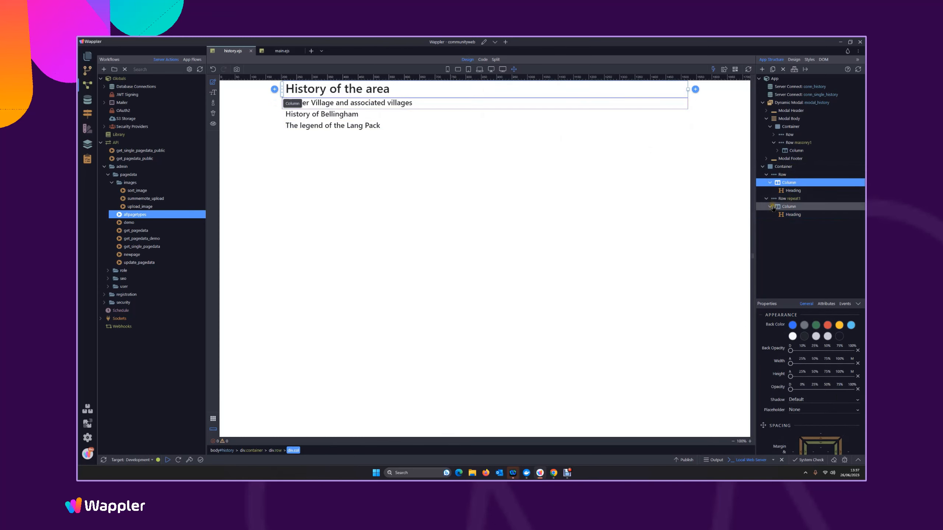
{"action": "left_click", "coordinate": [795, 190]}
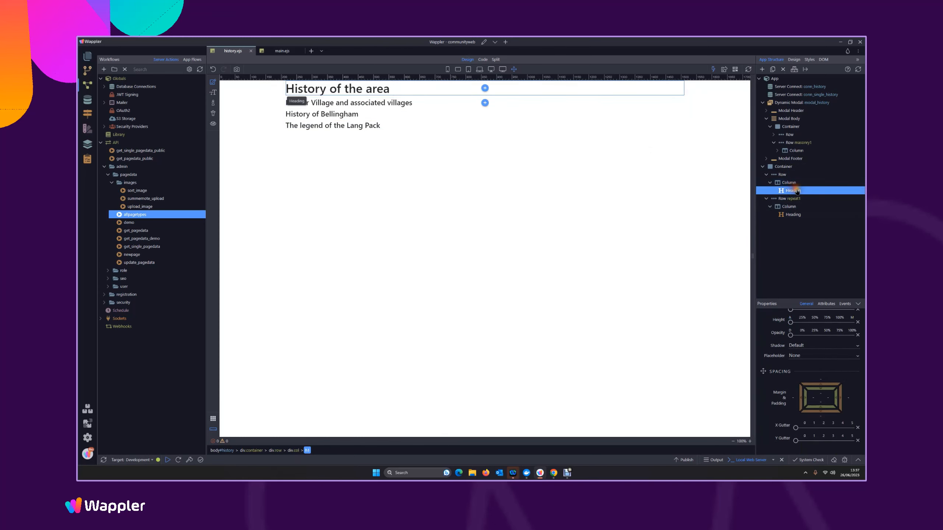
{"action": "left_click", "coordinate": [791, 215]}
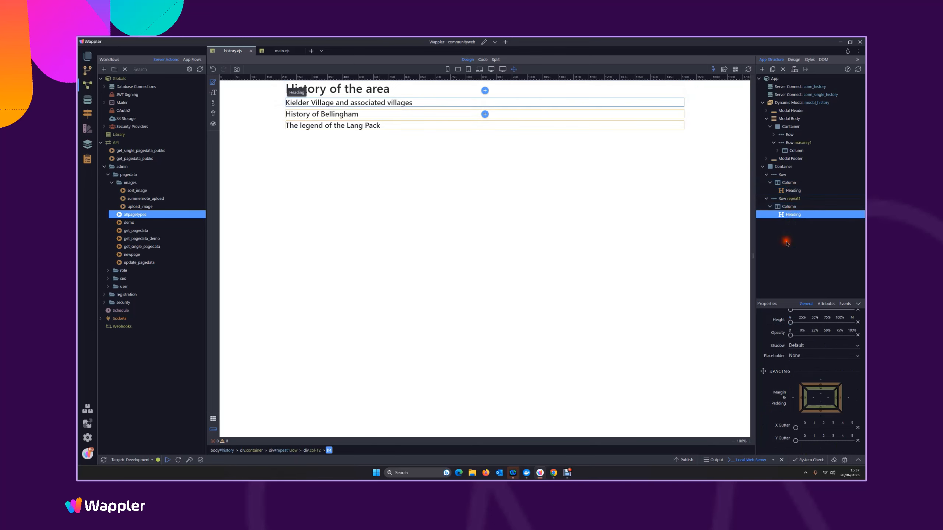
{"action": "left_click", "coordinate": [787, 198]}
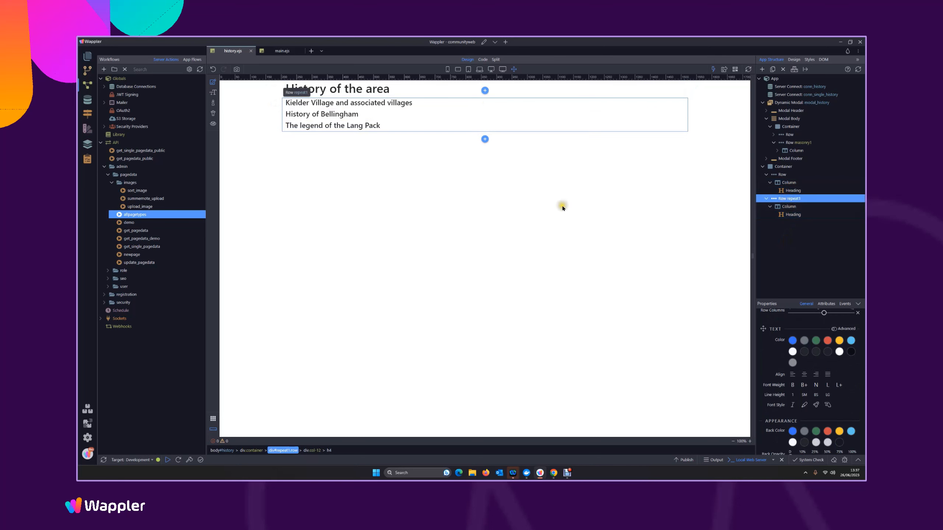
Save the history page and check the Kielder Village and associated villages modal in a browser preview, closing it after viewing
{"action": "key", "text": "ctrl+s"}
{"action": "left_click", "coordinate": [723, 71]}
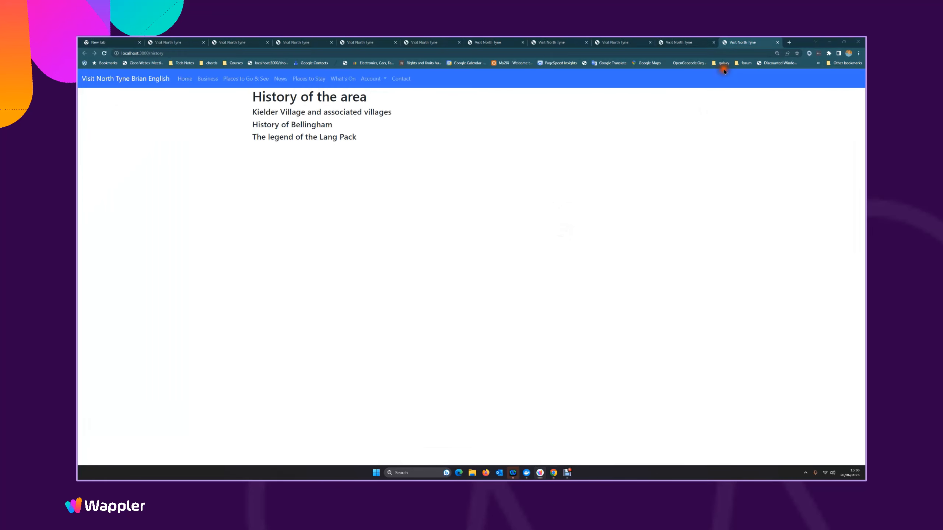
{"action": "left_click", "coordinate": [302, 112]}
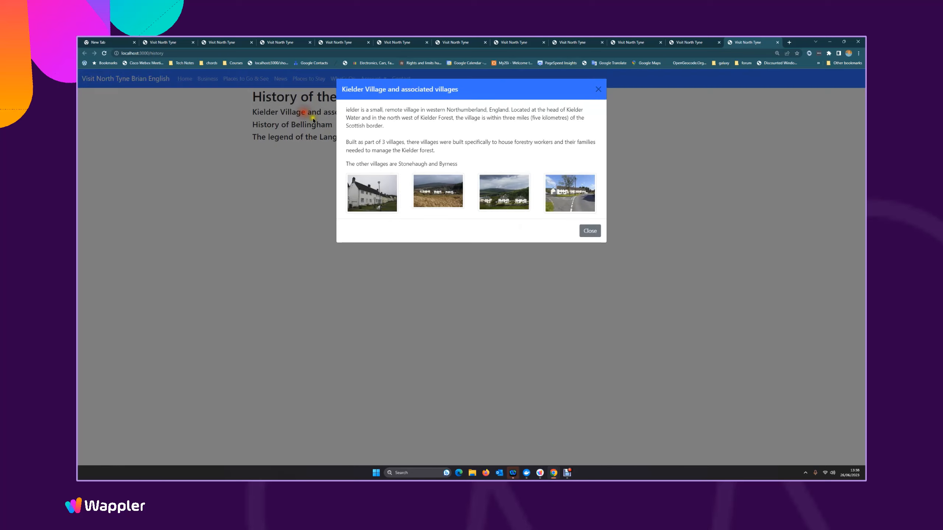
{"action": "left_click", "coordinate": [589, 231]}
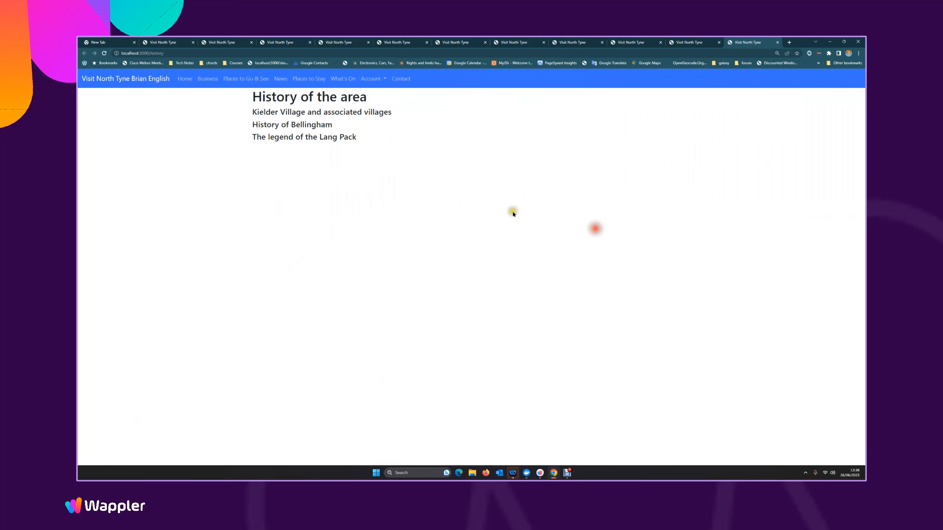
Check the modals for History of Bellingham and The legend of the Lang Pack, viewing the full text and image gallery before closing each
{"action": "left_click", "coordinate": [294, 124]}
{"action": "left_click", "coordinate": [587, 417]}
{"action": "left_click", "coordinate": [295, 139]}
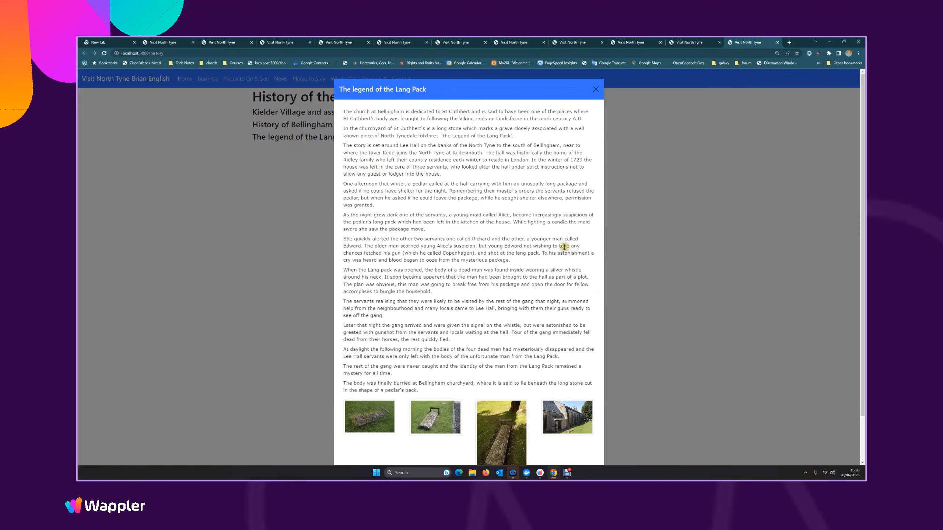
{"action": "scroll", "coordinate": [564, 247], "scroll_direction": "down", "scroll_amount": 1}
{"action": "scroll", "coordinate": [625, 192], "scroll_direction": "up", "scroll_amount": 1}
{"action": "left_click", "coordinate": [596, 90]}
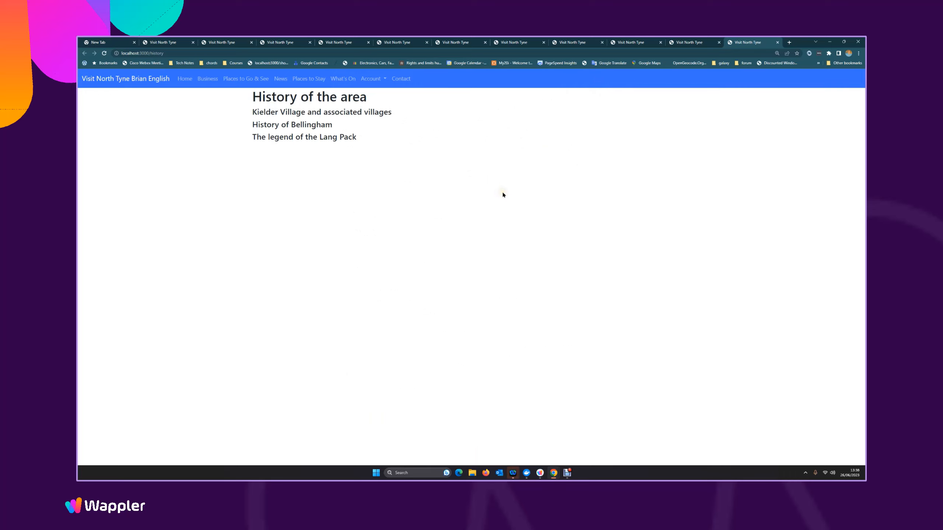
{"action": "left_click", "coordinate": [569, 473]}
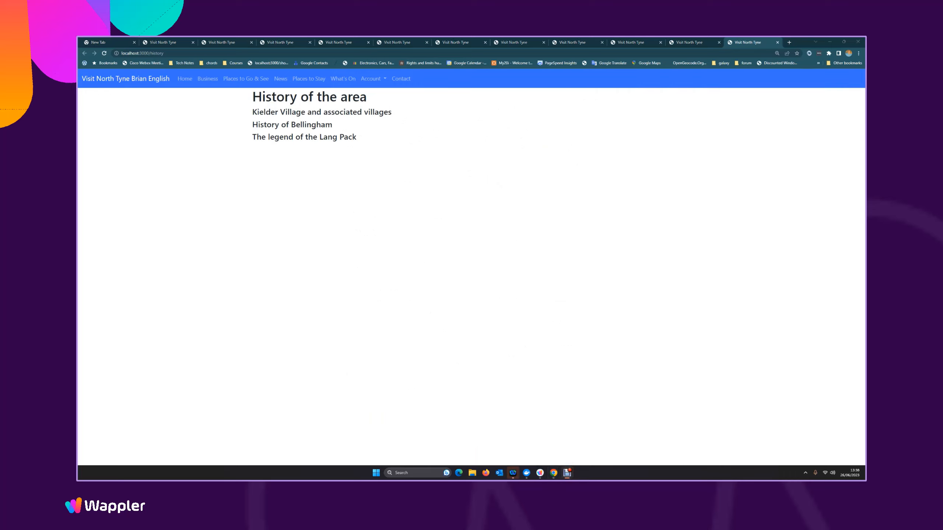